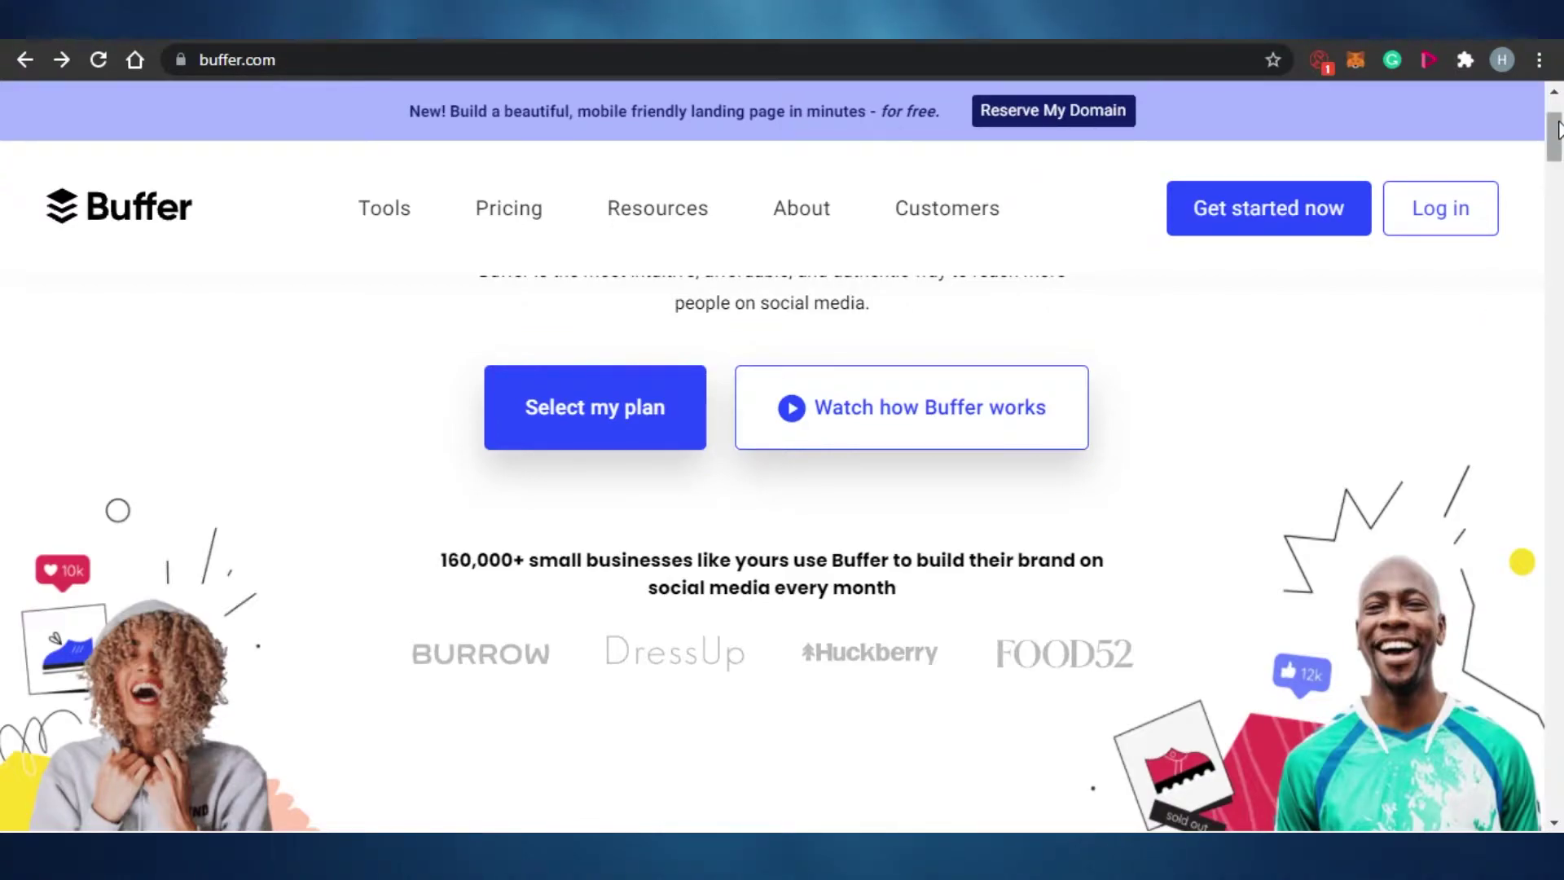
# Go from the Buffer homepage to the pricing plans and get started with the Free plan.
pyautogui.moveTo(1558, 129)
pyautogui.mouseDown()
pyautogui.moveTo(1558, 192)
pyautogui.moveTo(1558, 102)
pyautogui.moveTo(1559, 237)
pyautogui.moveTo(1558, 129)
pyautogui.mouseUp()
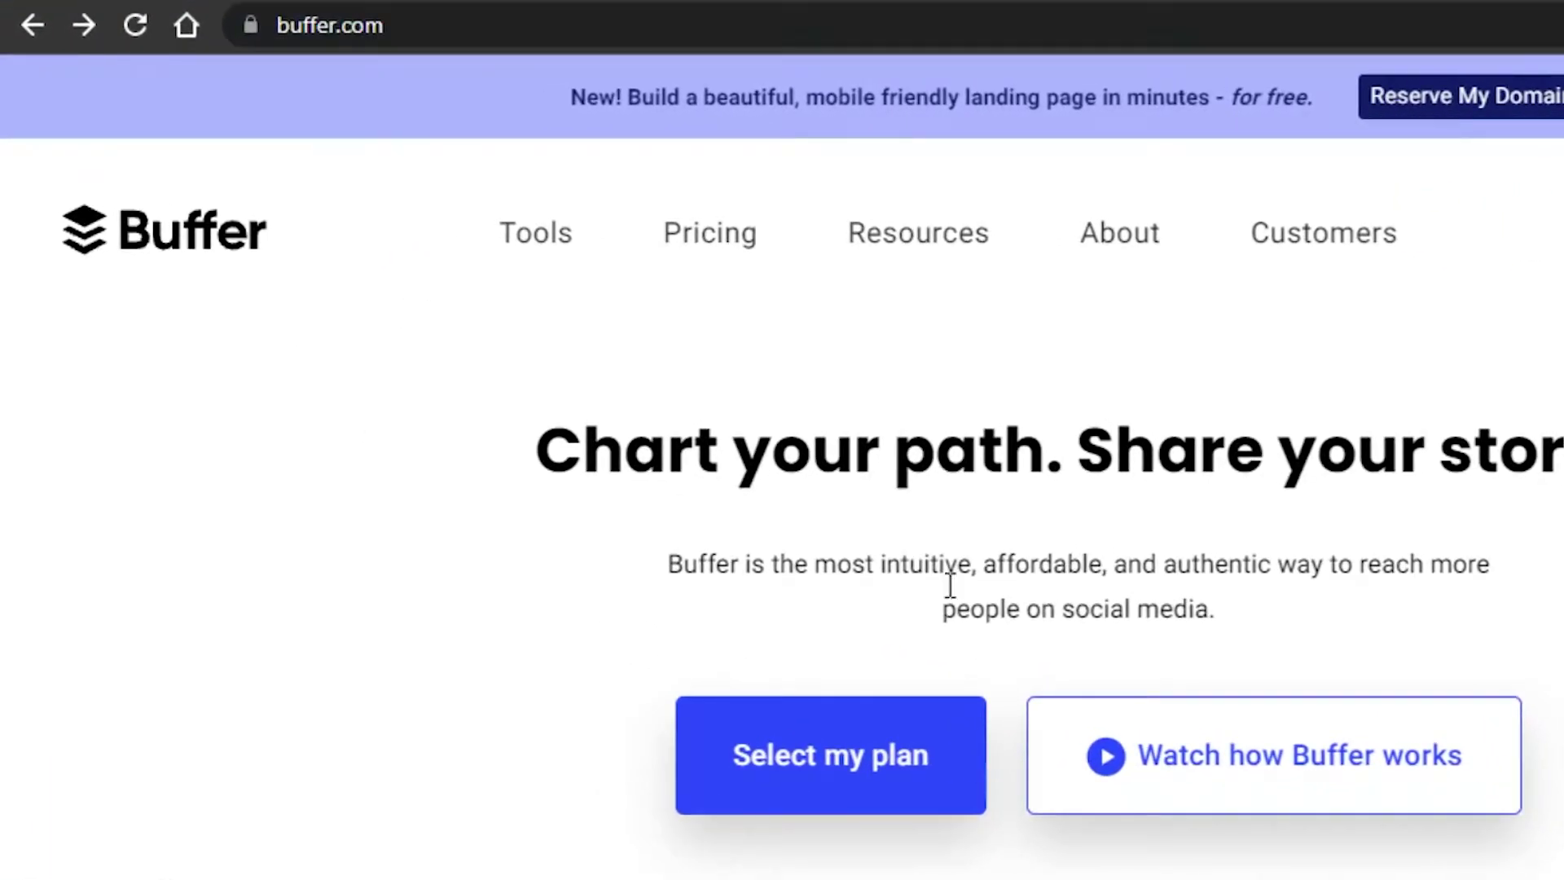
pyautogui.scroll(-15, 782, 440)
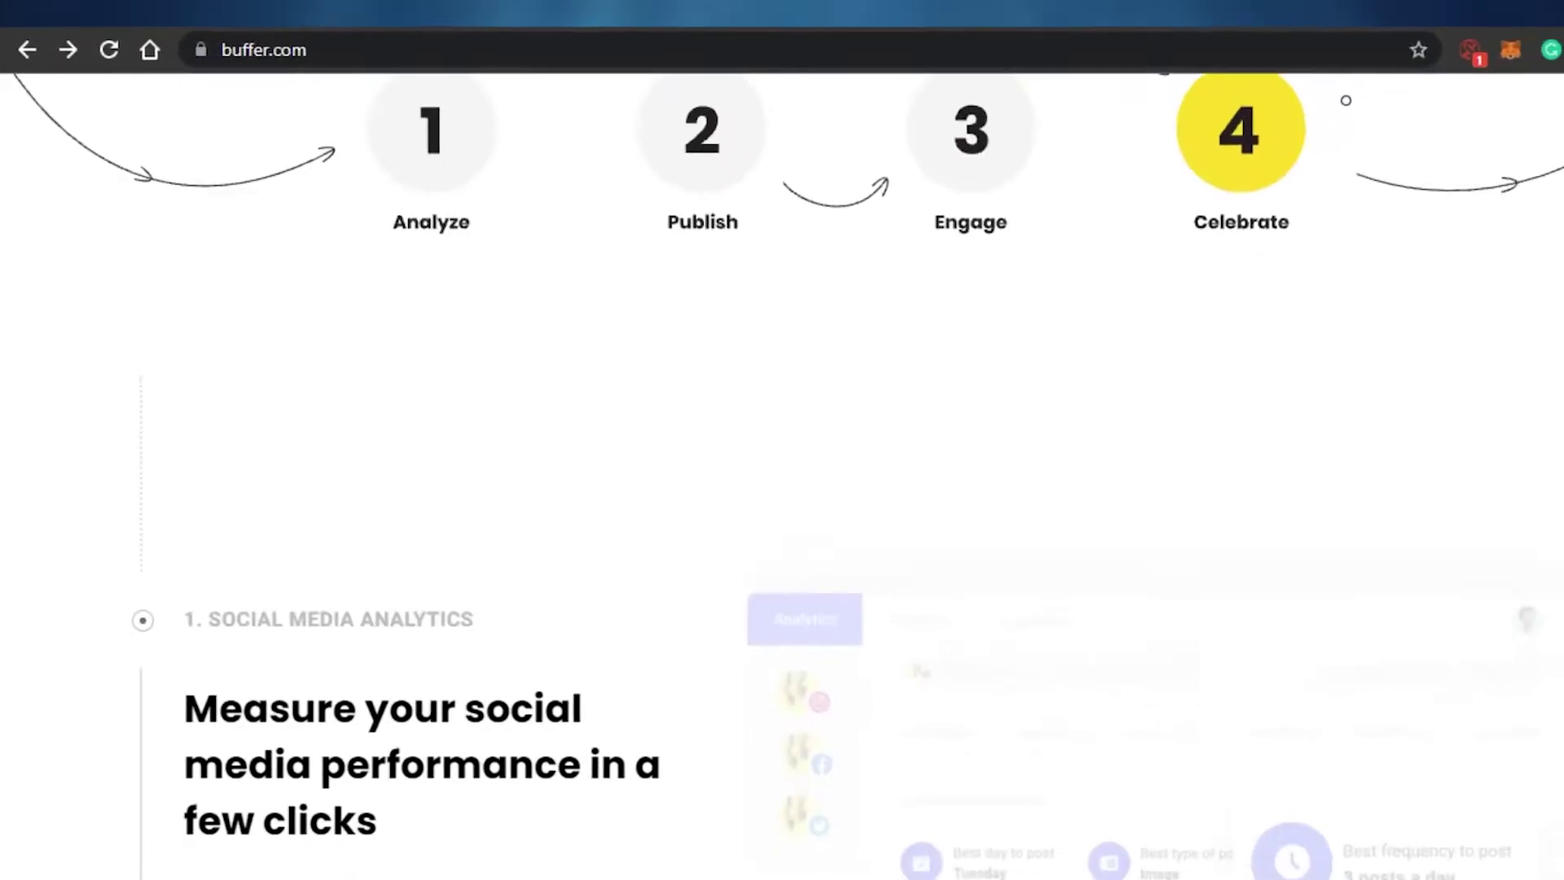
pyautogui.scroll(12, 783, 440)
pyautogui.scroll(3, 937, 440)
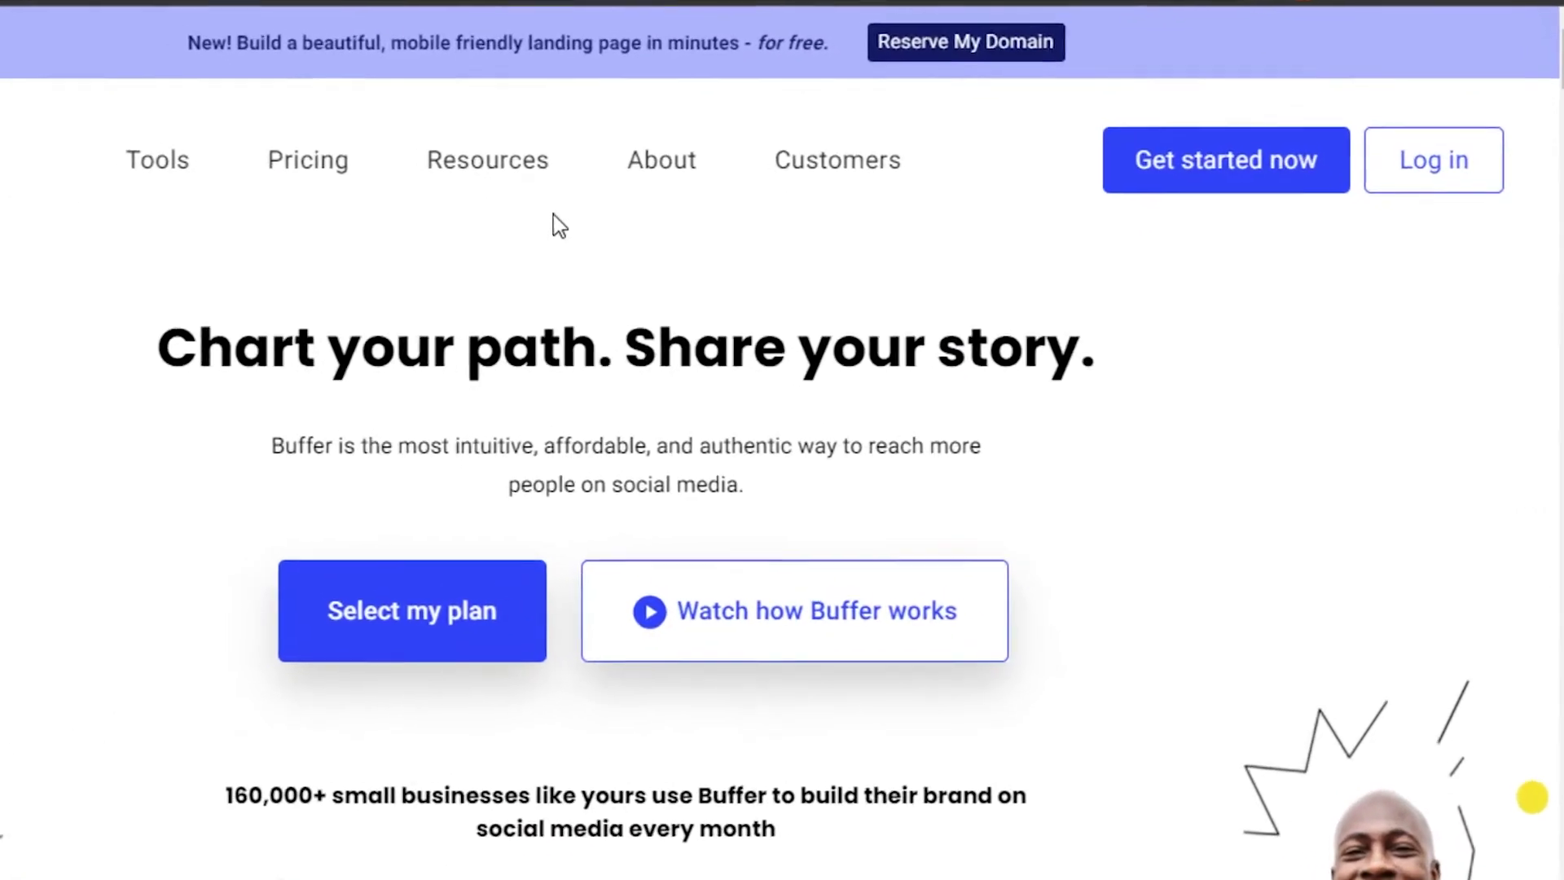
pyautogui.click(1181, 127)
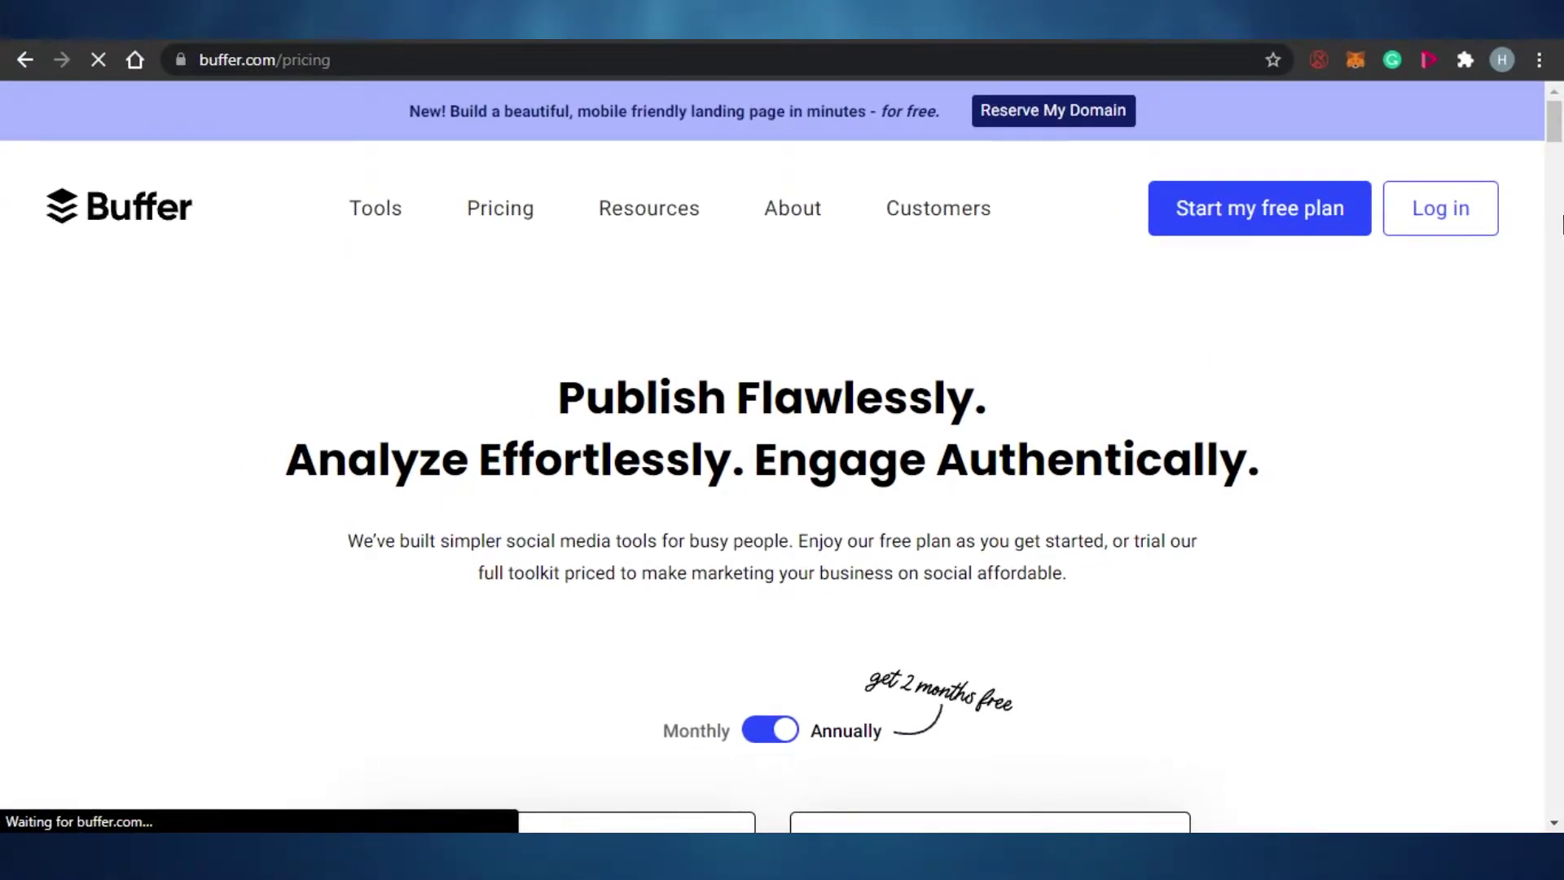
pyautogui.scroll(-10, 731, 342)
pyautogui.scroll(2, 731, 343)
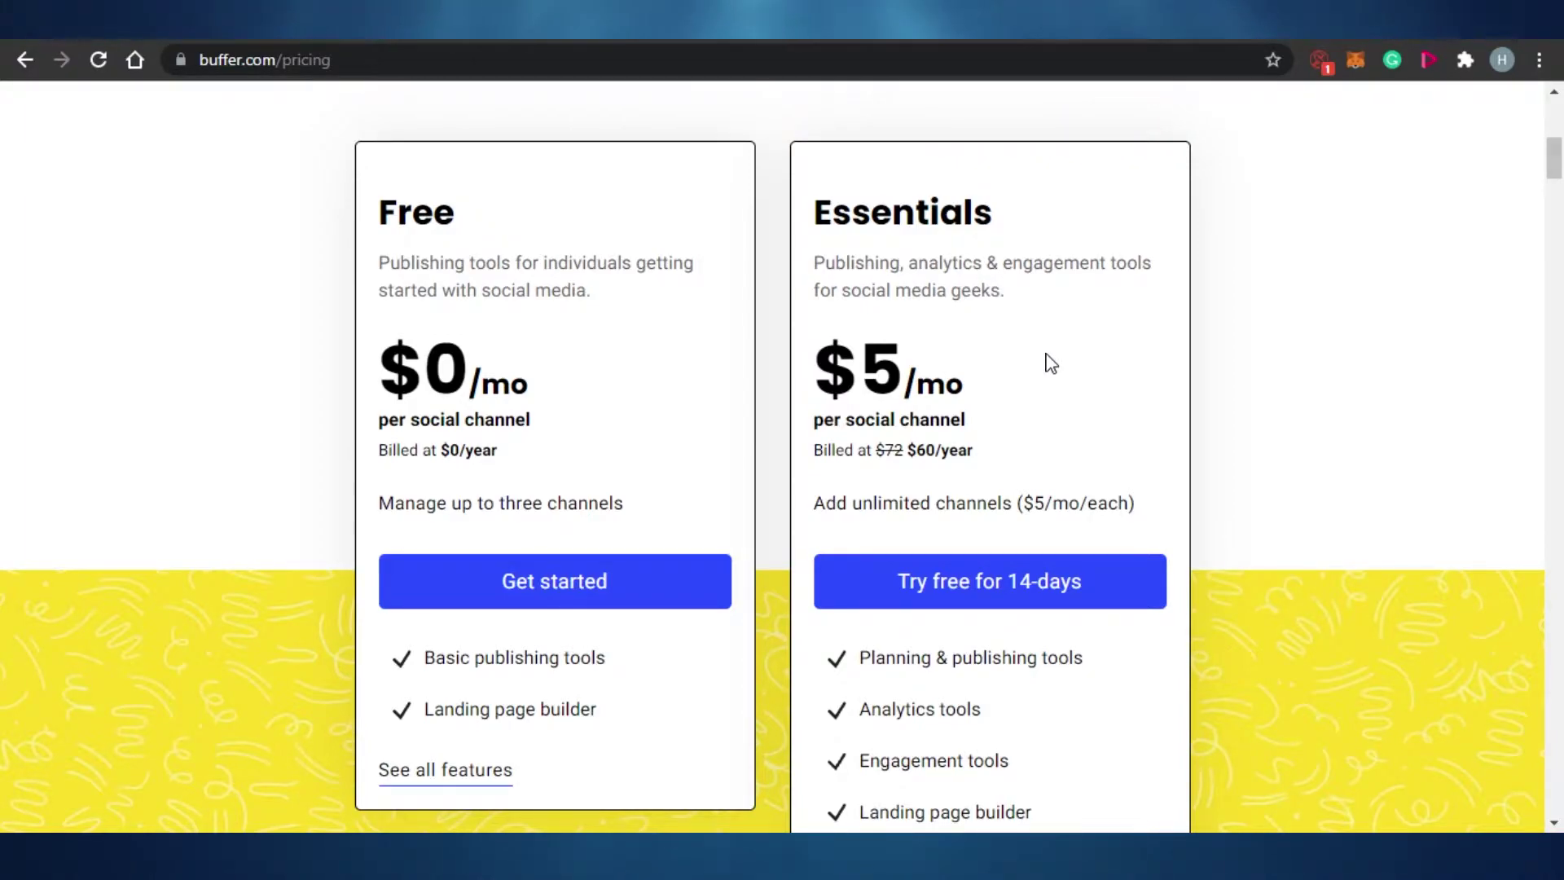
pyautogui.click(586, 580)
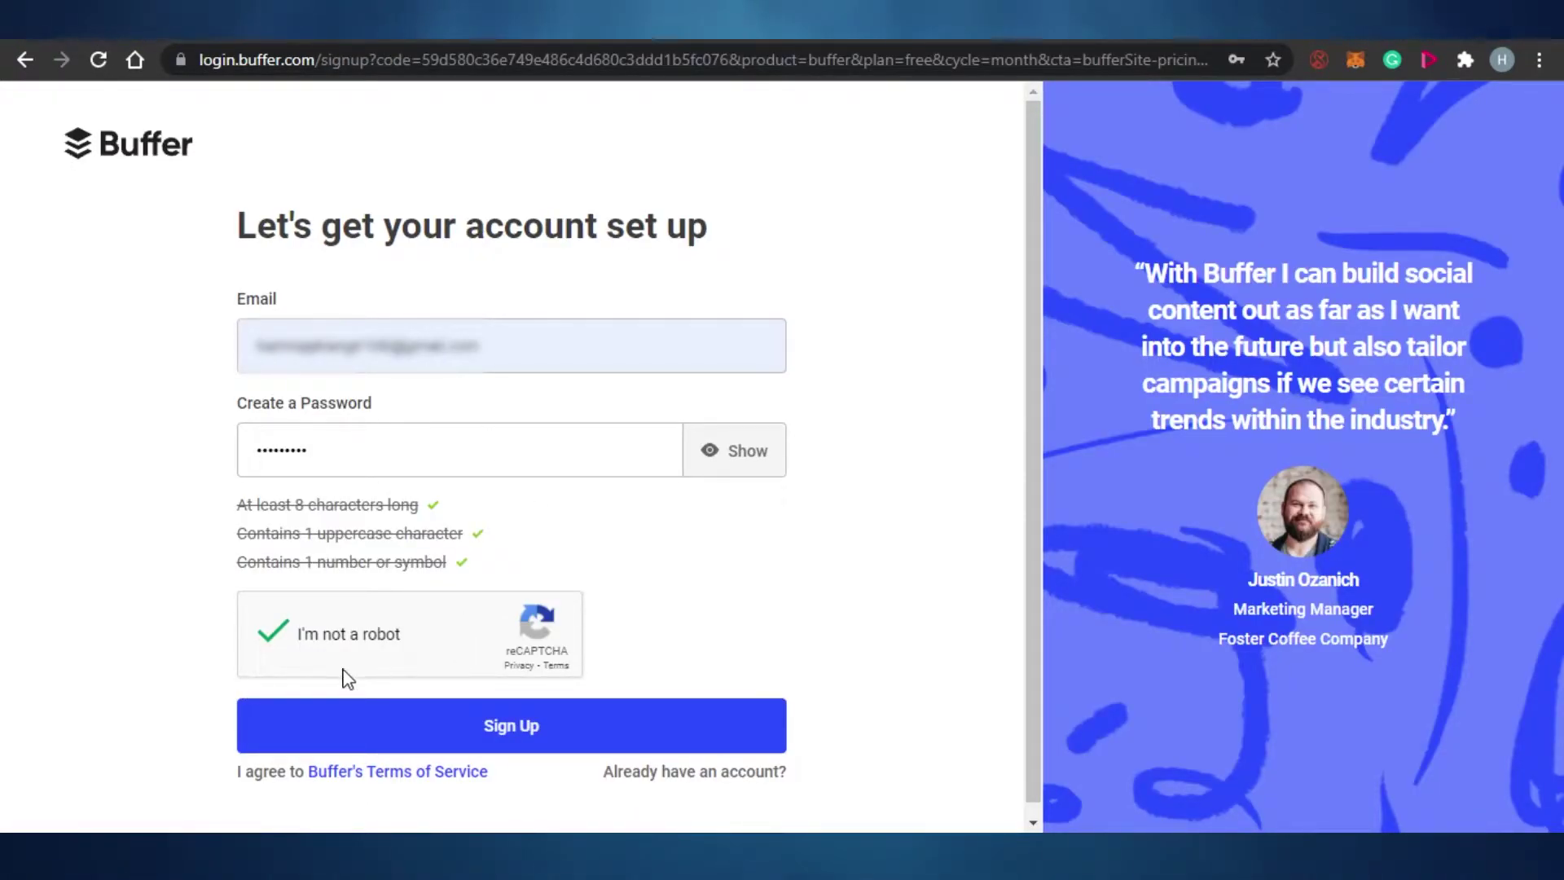
# Submit the completed account sign-up form and dismiss the Small Business, Big Lessons podcast announcement.
pyautogui.click(487, 727)
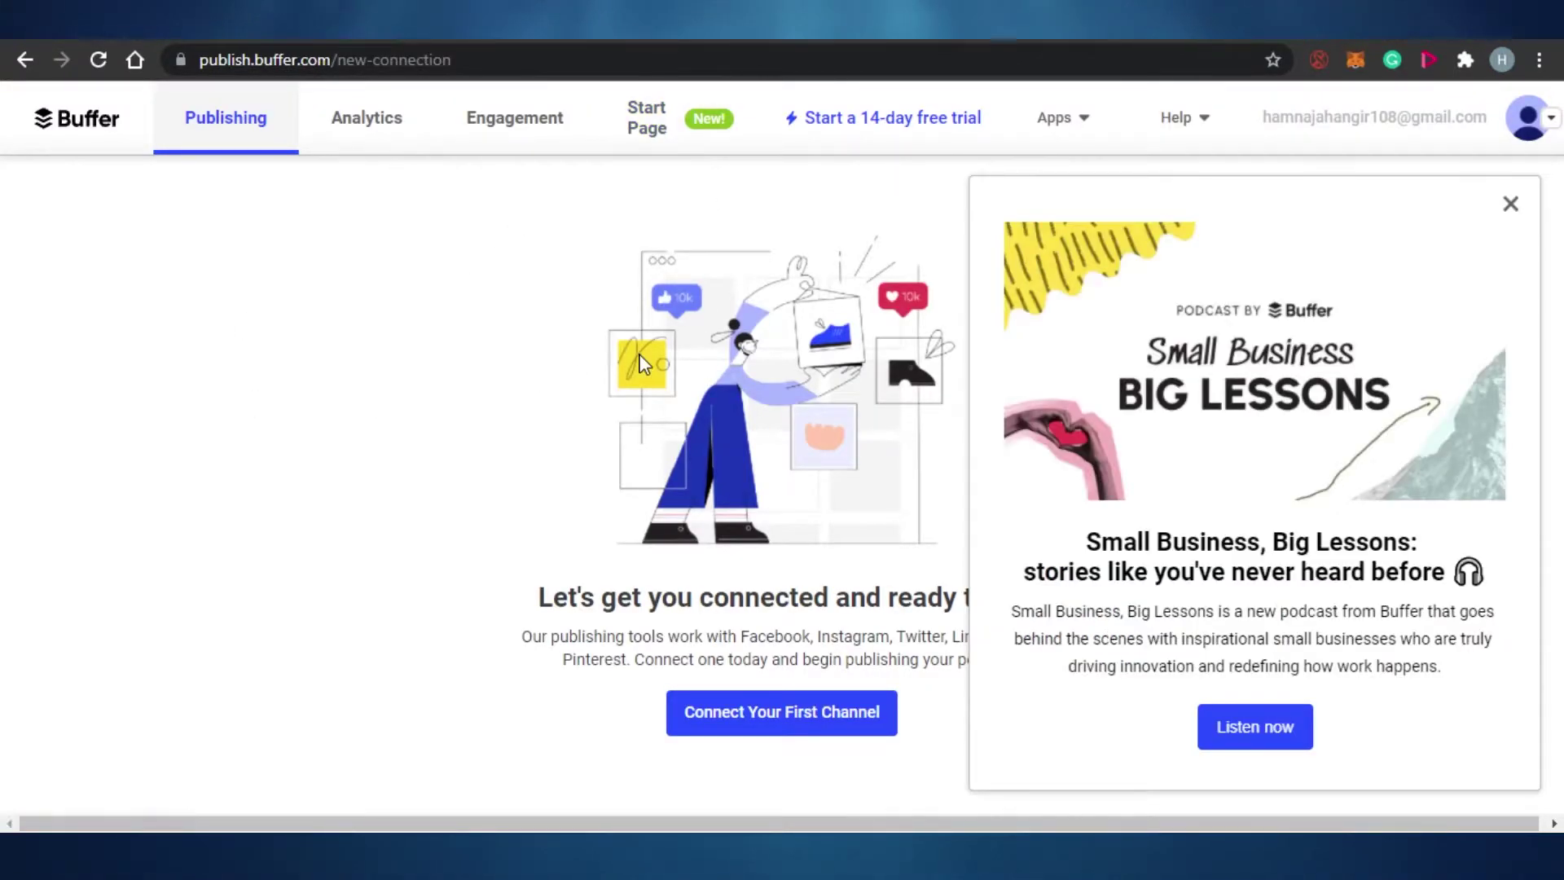
pyautogui.click(1510, 204)
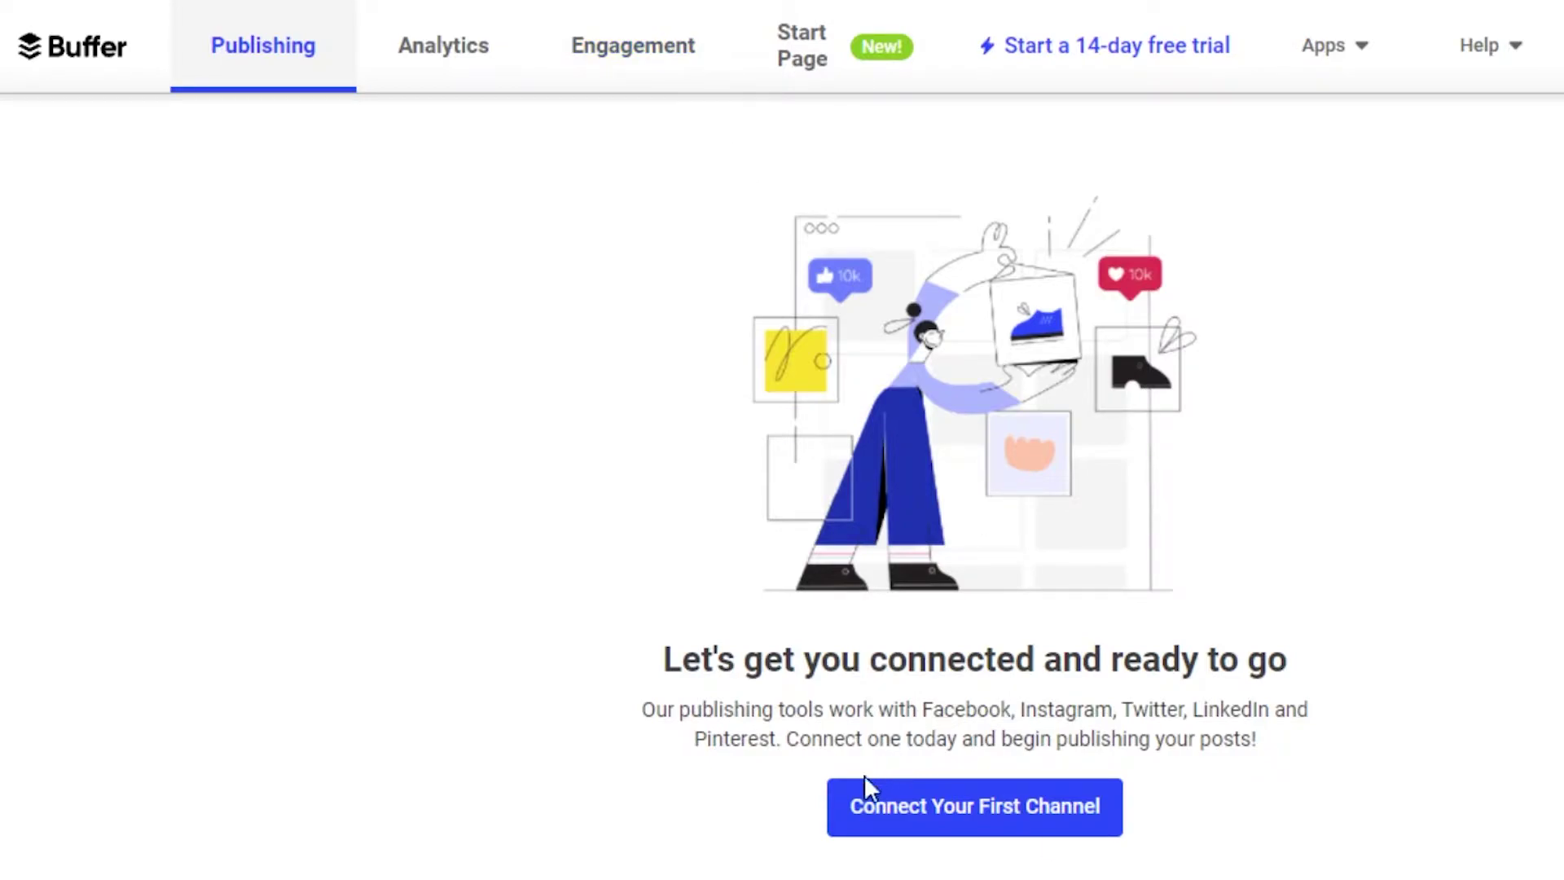
# Connect the SwayCloset Facebook Page as the first channel, authorizing Buffer's access through Facebook.
pyautogui.click(995, 815)
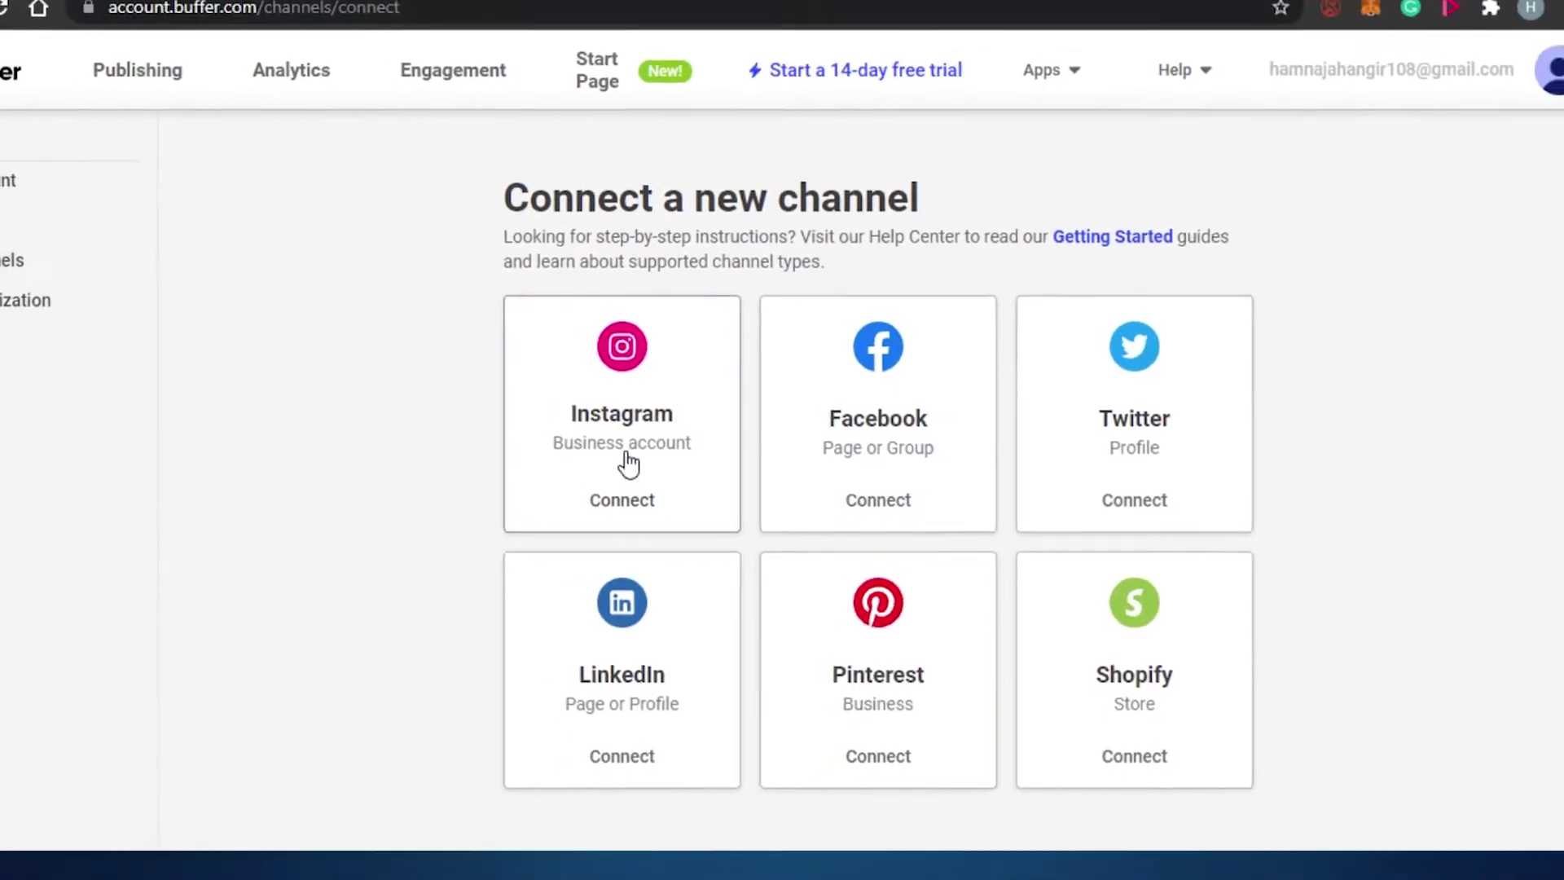
pyautogui.click(813, 449)
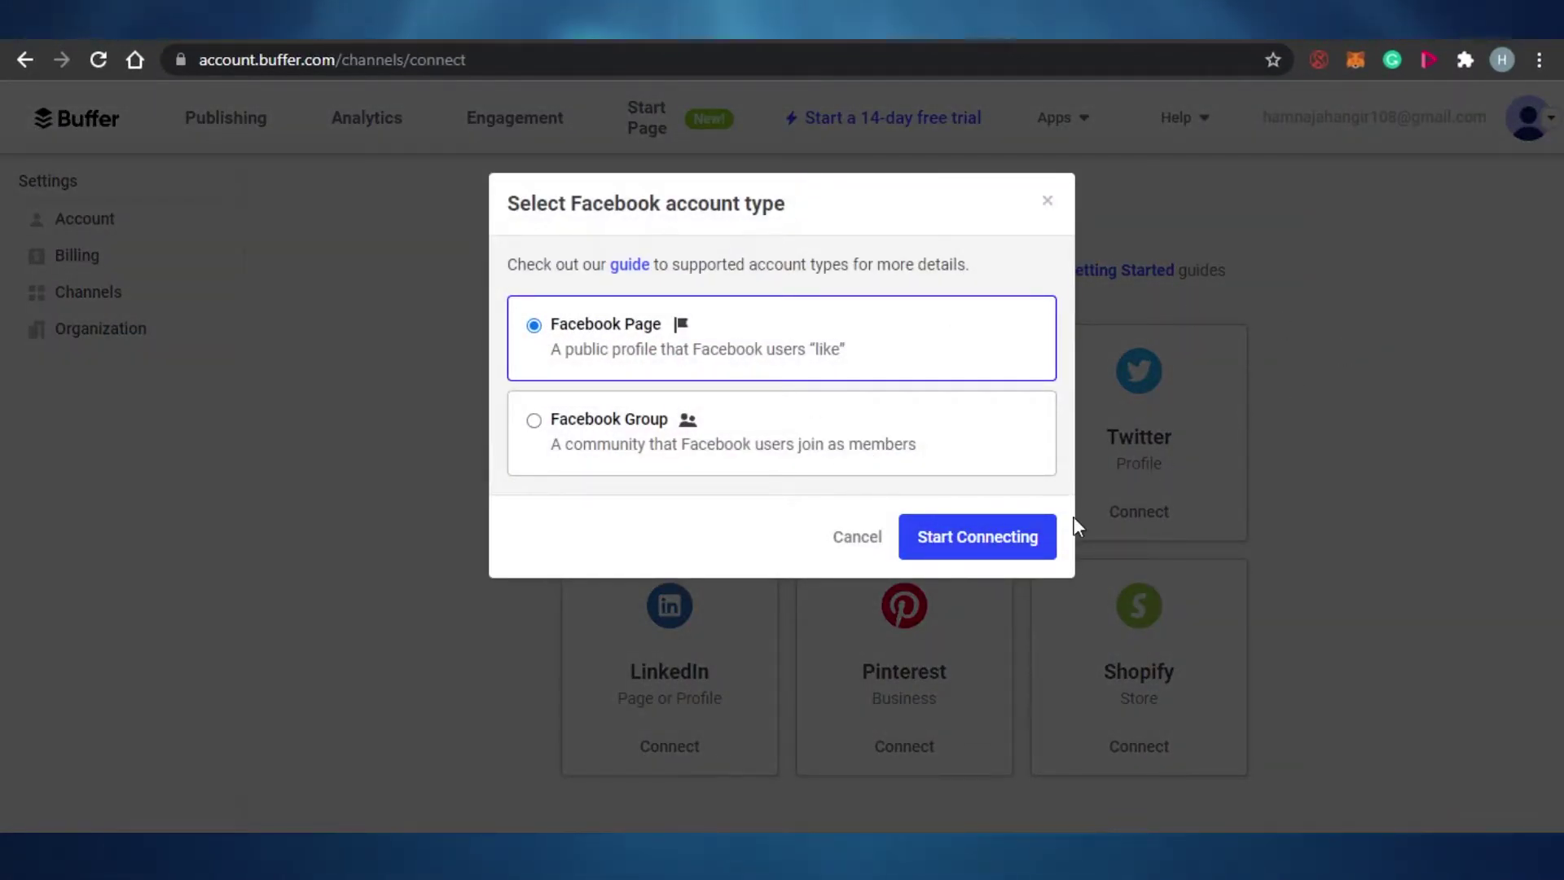
pyautogui.click(995, 545)
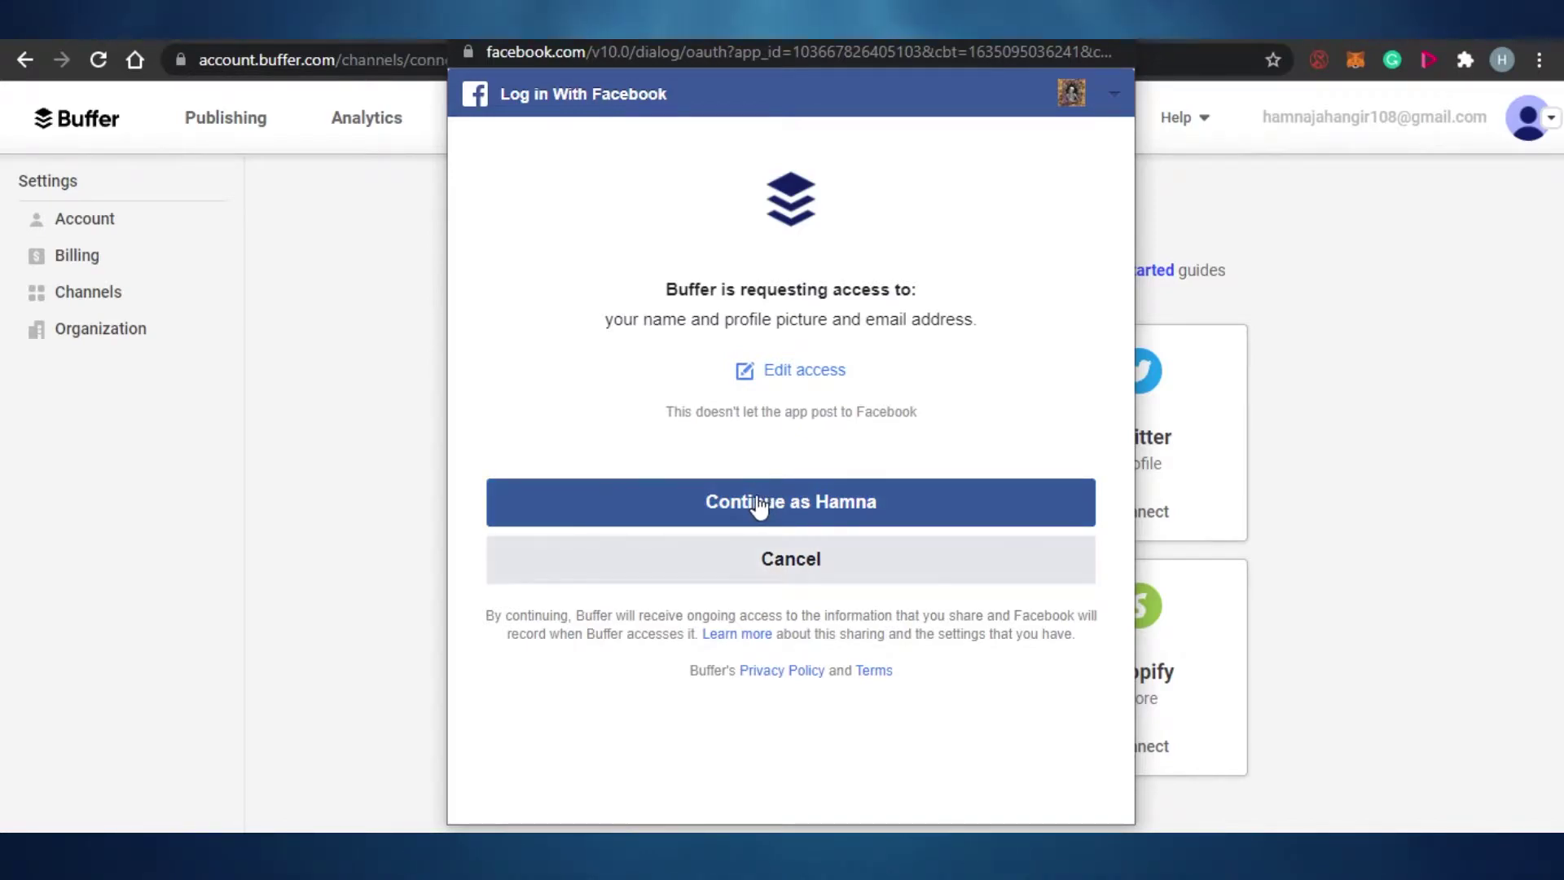
pyautogui.click(758, 506)
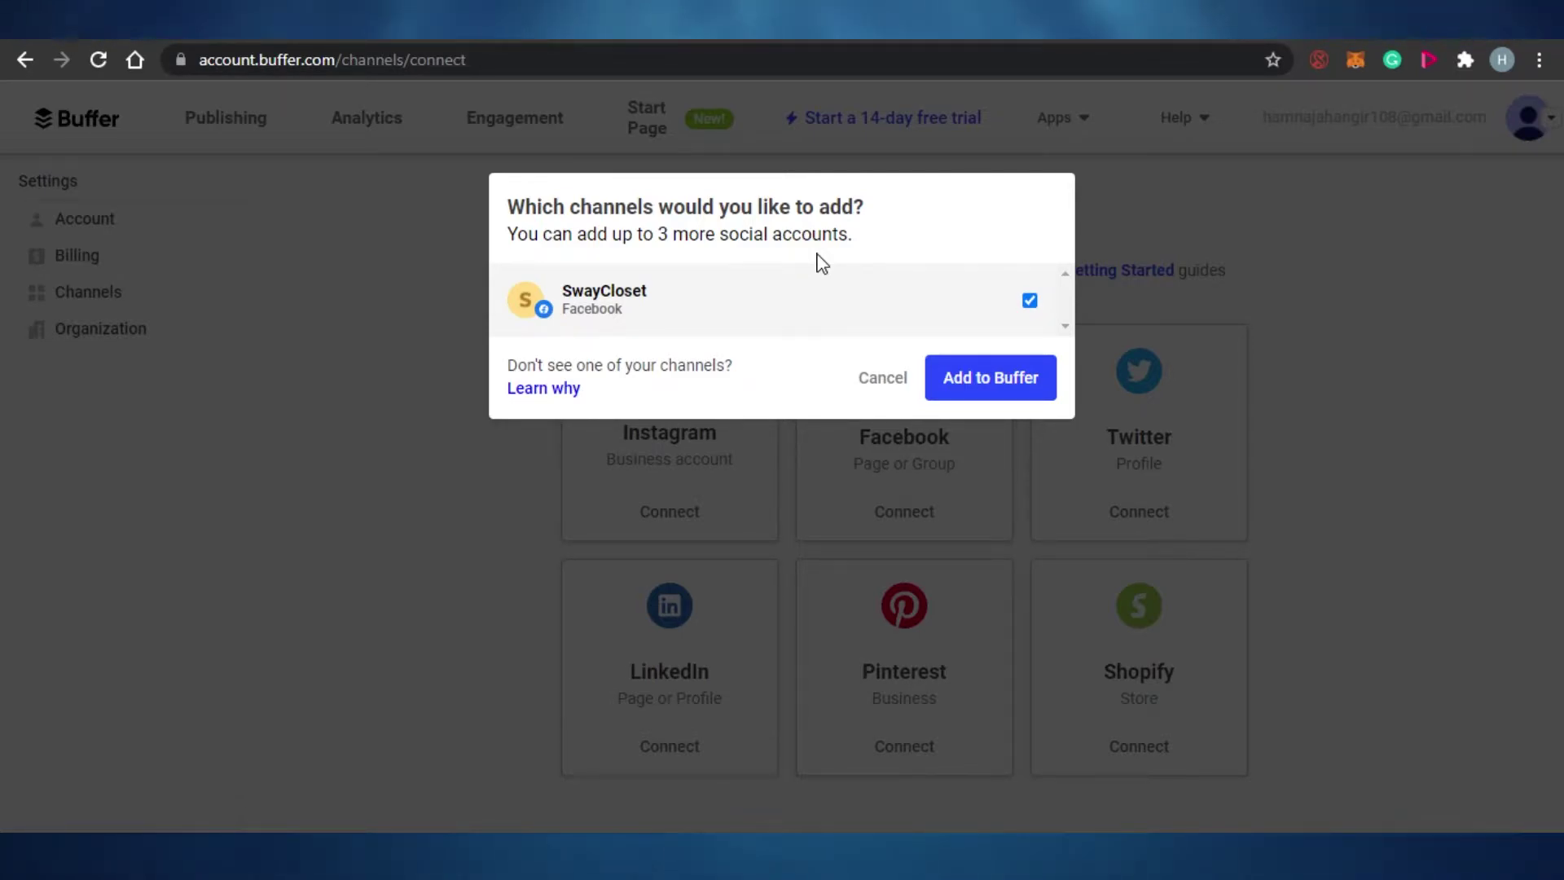
pyautogui.click(988, 391)
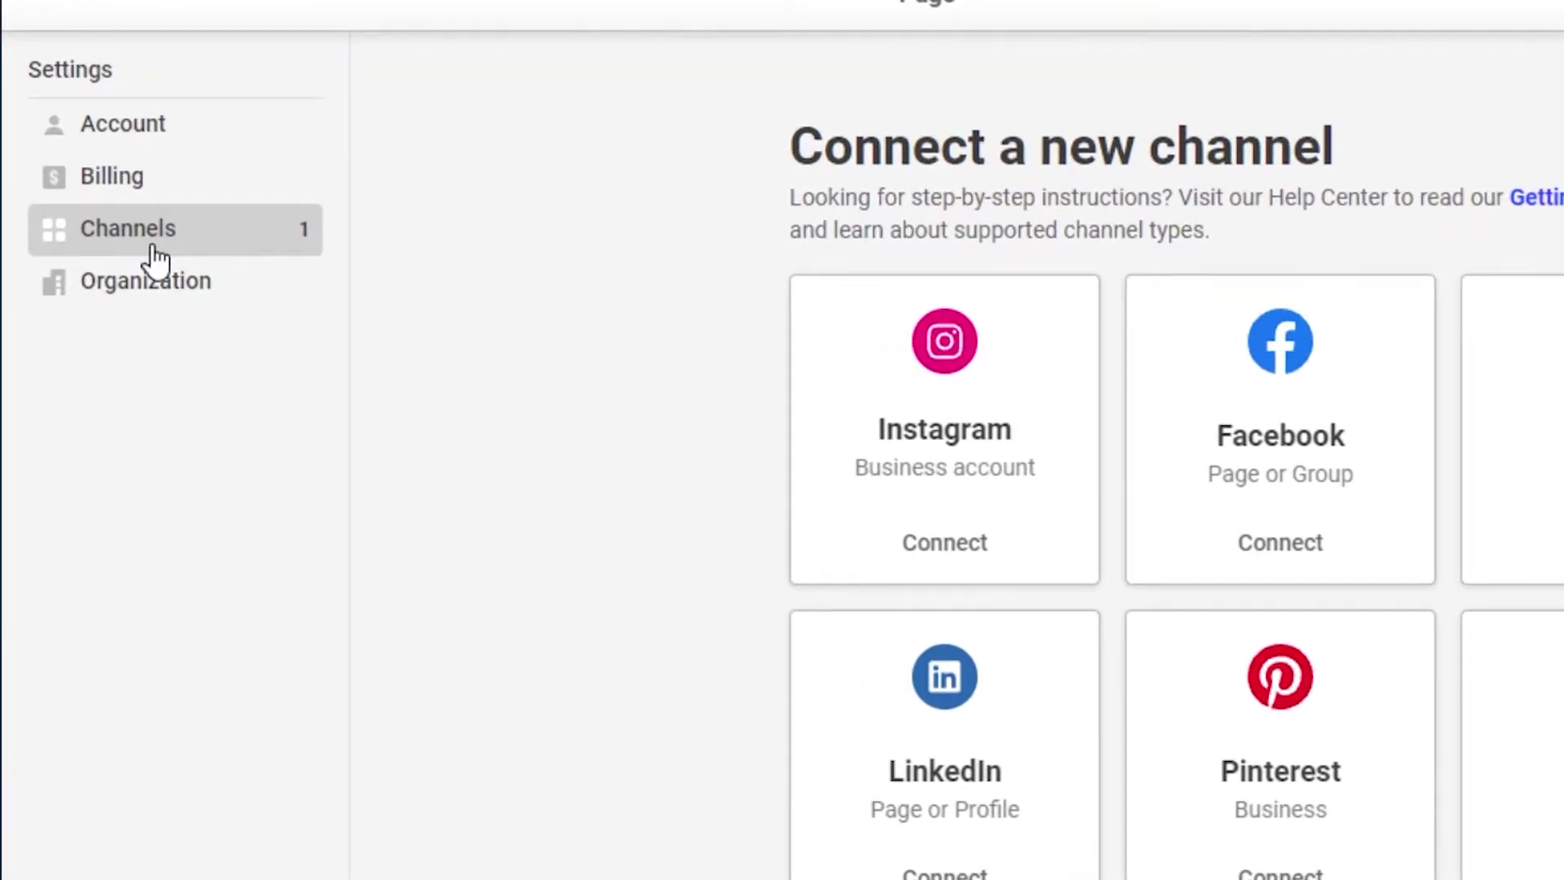
# Review the list of connected channels in the account settings.
pyautogui.click(213, 233)
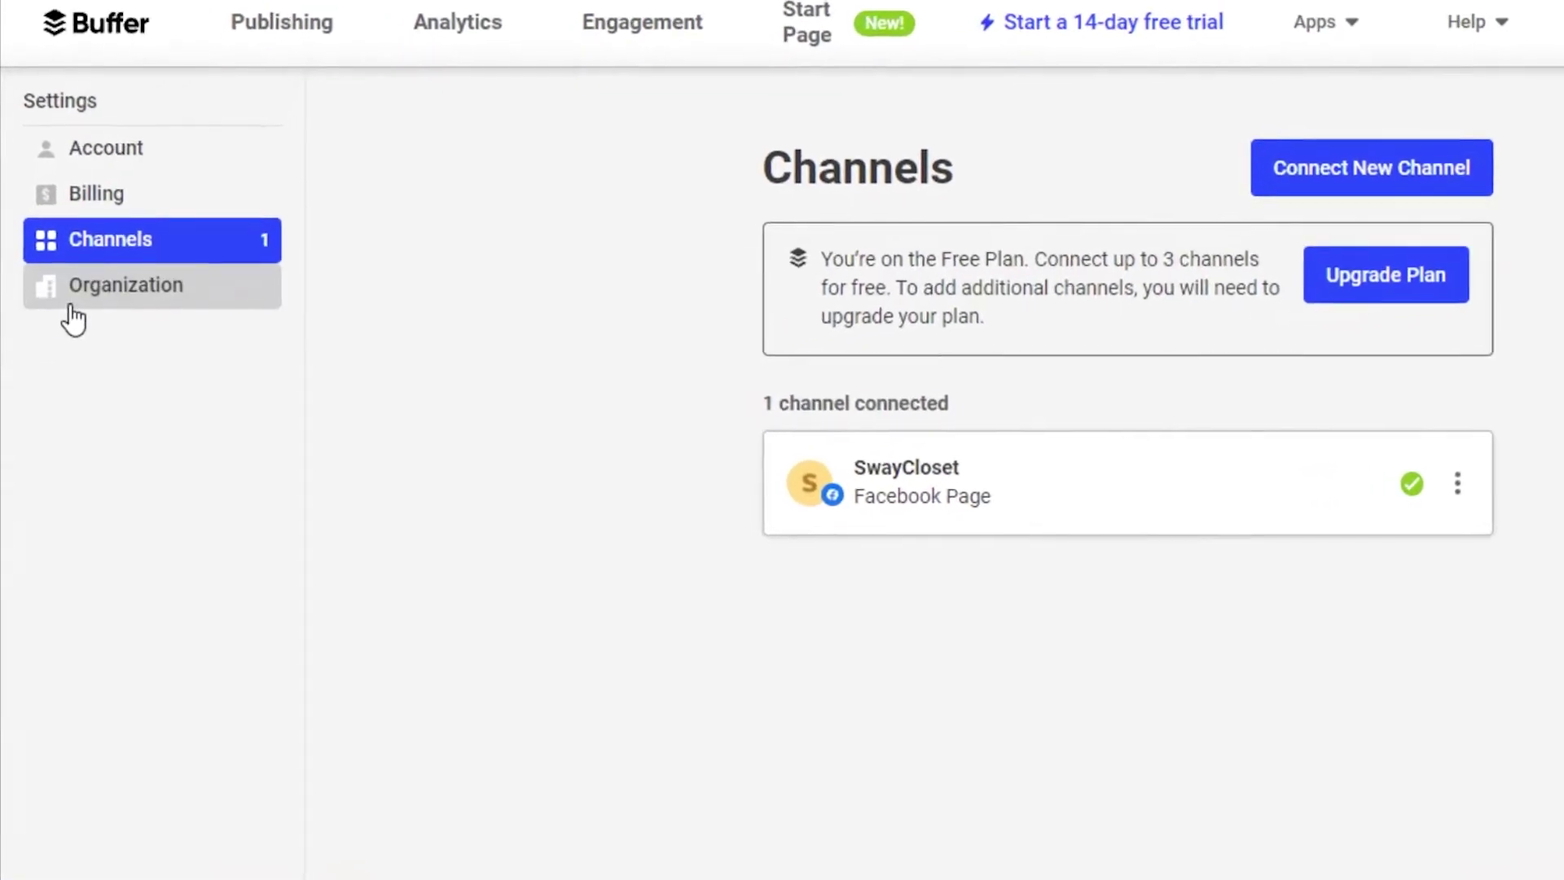
pyautogui.click(72, 305)
pyautogui.click(110, 240)
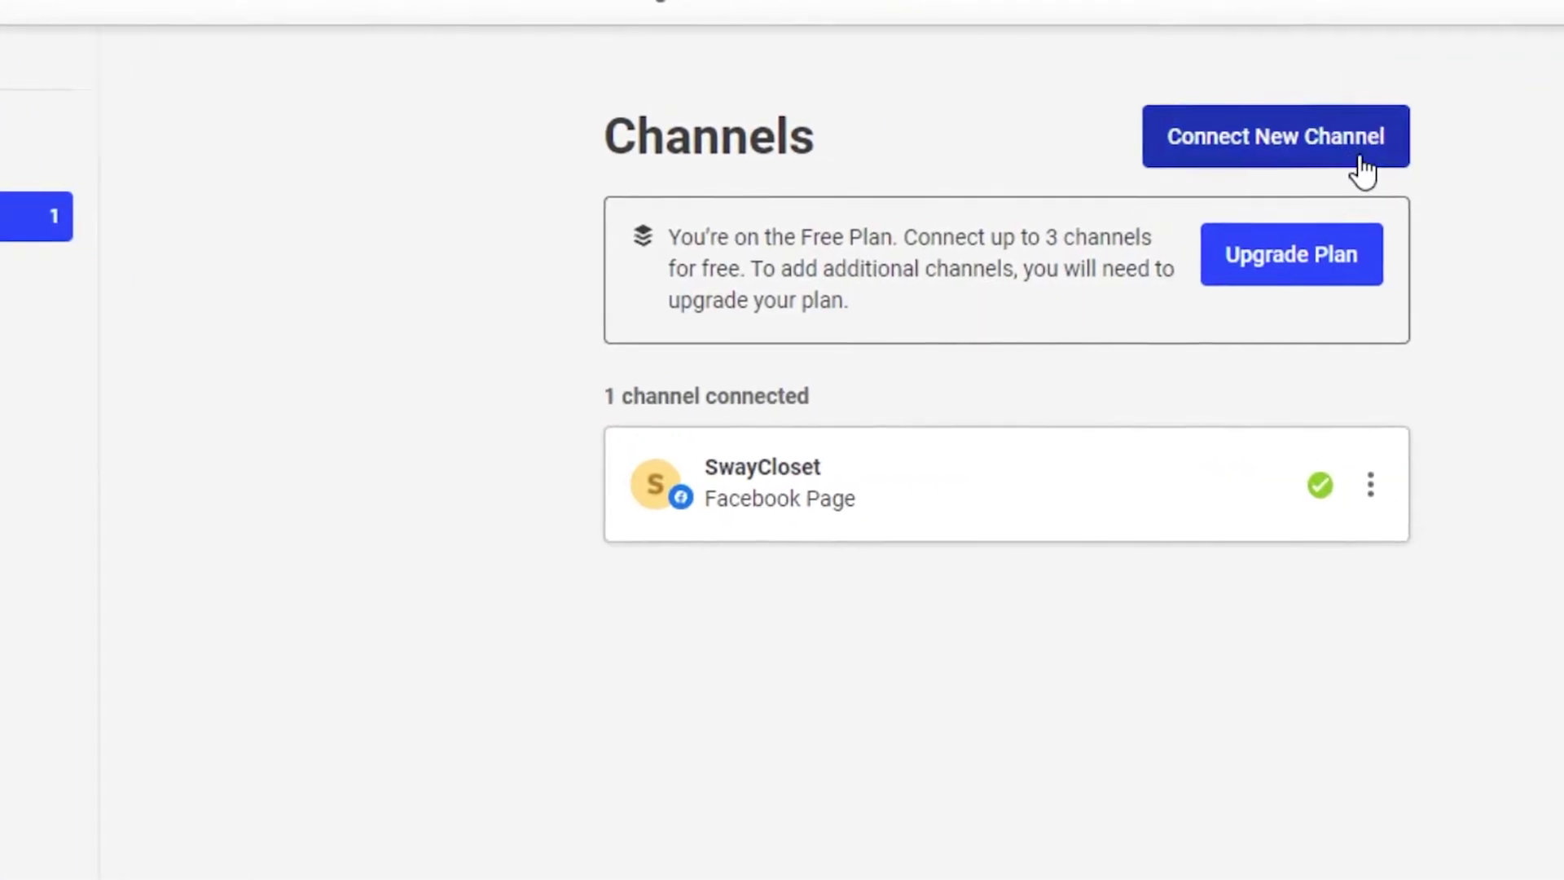
# Try to connect a LinkedIn Profile as a new channel, cancel at the LinkedIn sign-in and return to the channel selection page.
pyautogui.click(1414, 136)
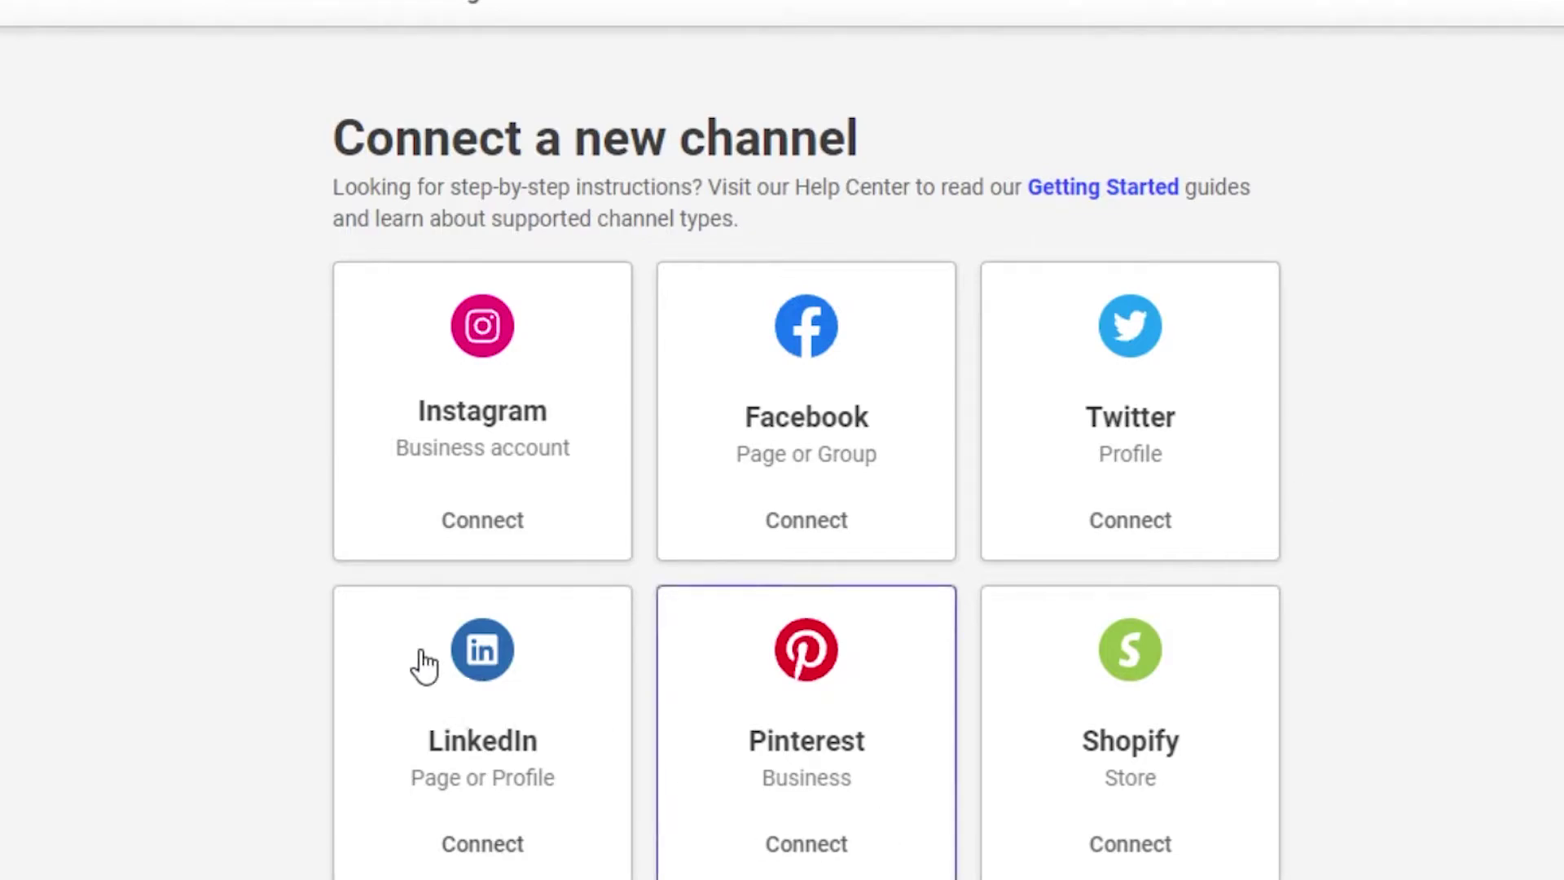
pyautogui.click(489, 807)
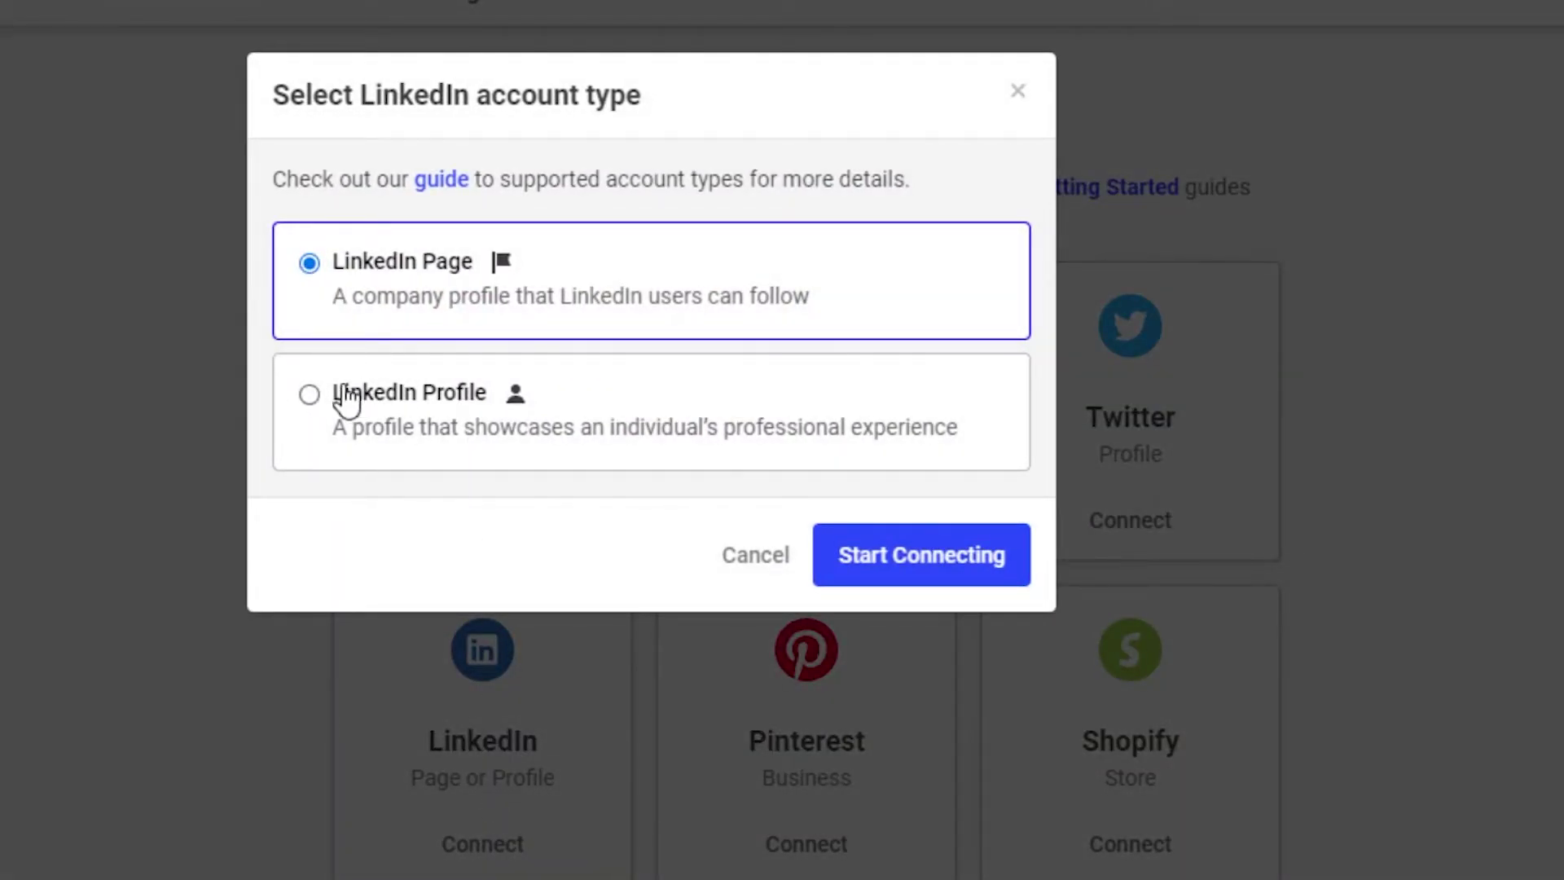
pyautogui.click(310, 395)
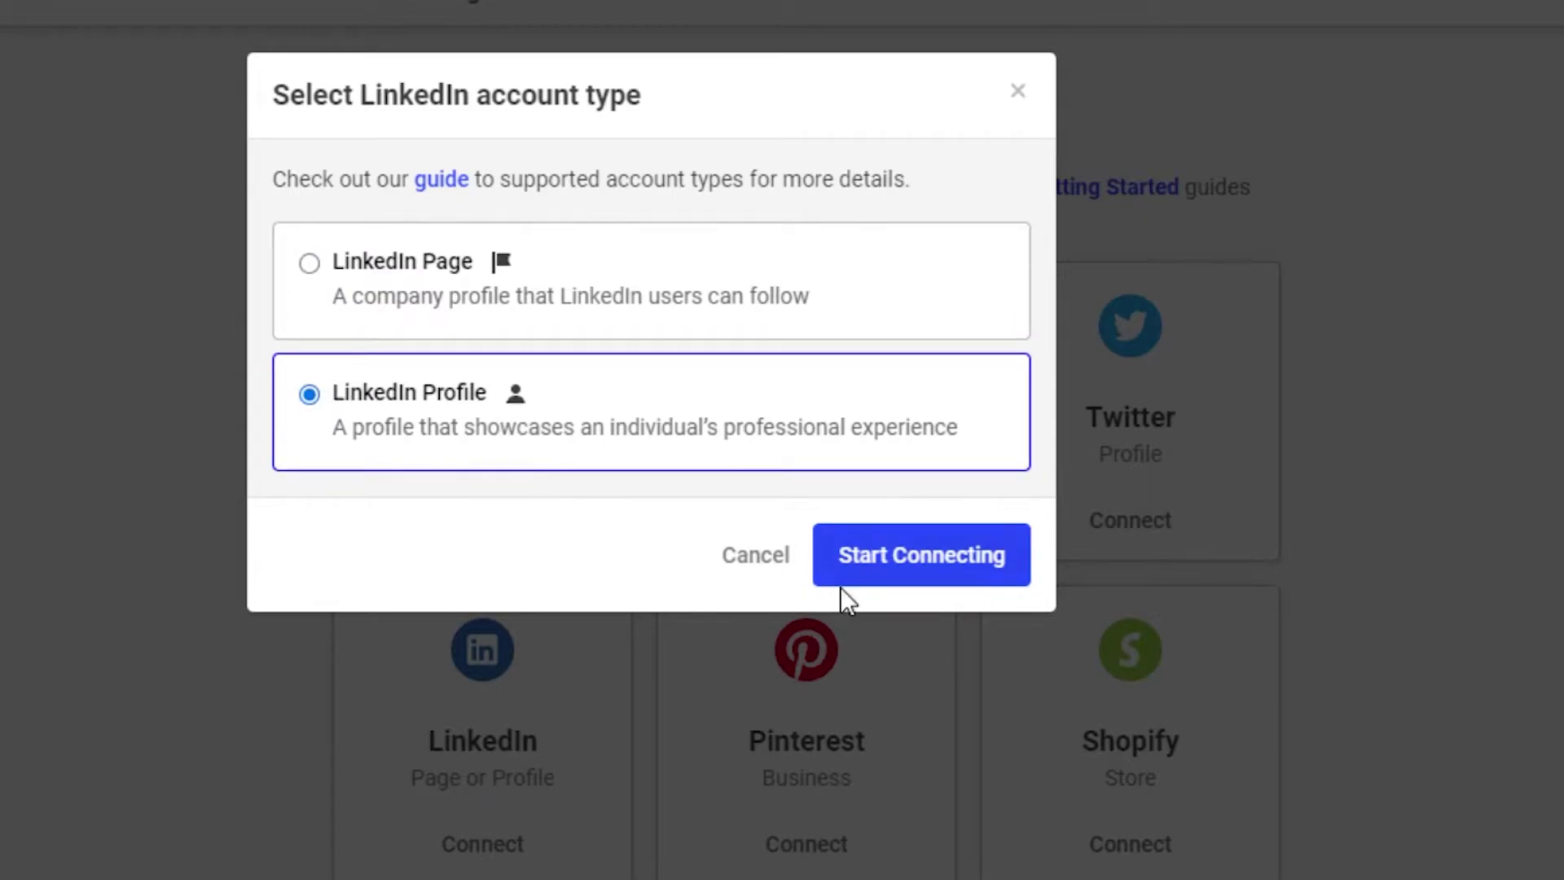
pyautogui.click(915, 572)
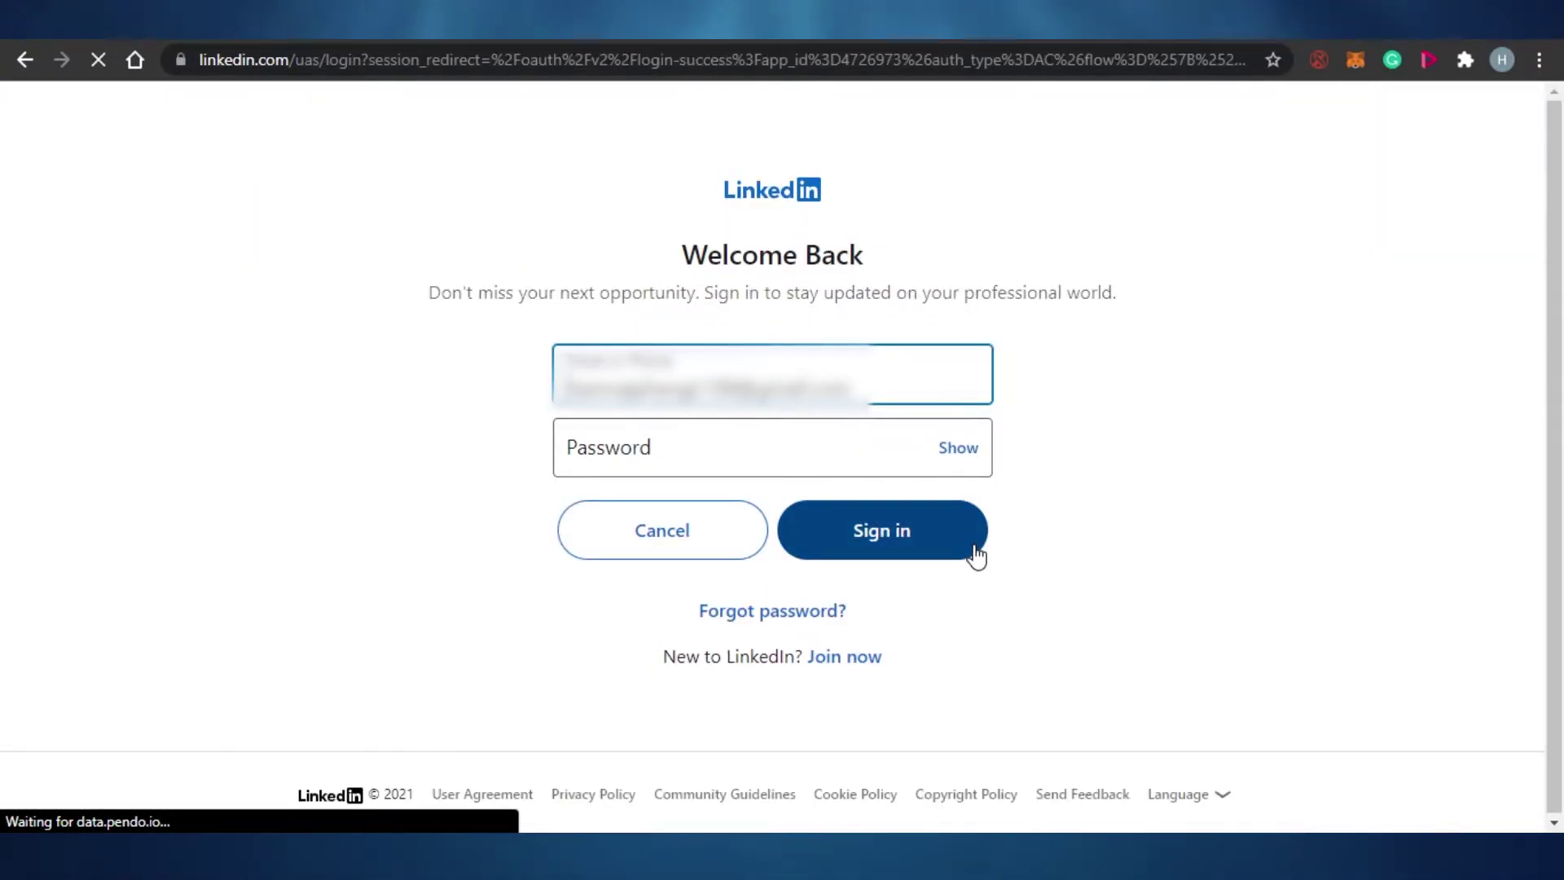
pyautogui.click(697, 534)
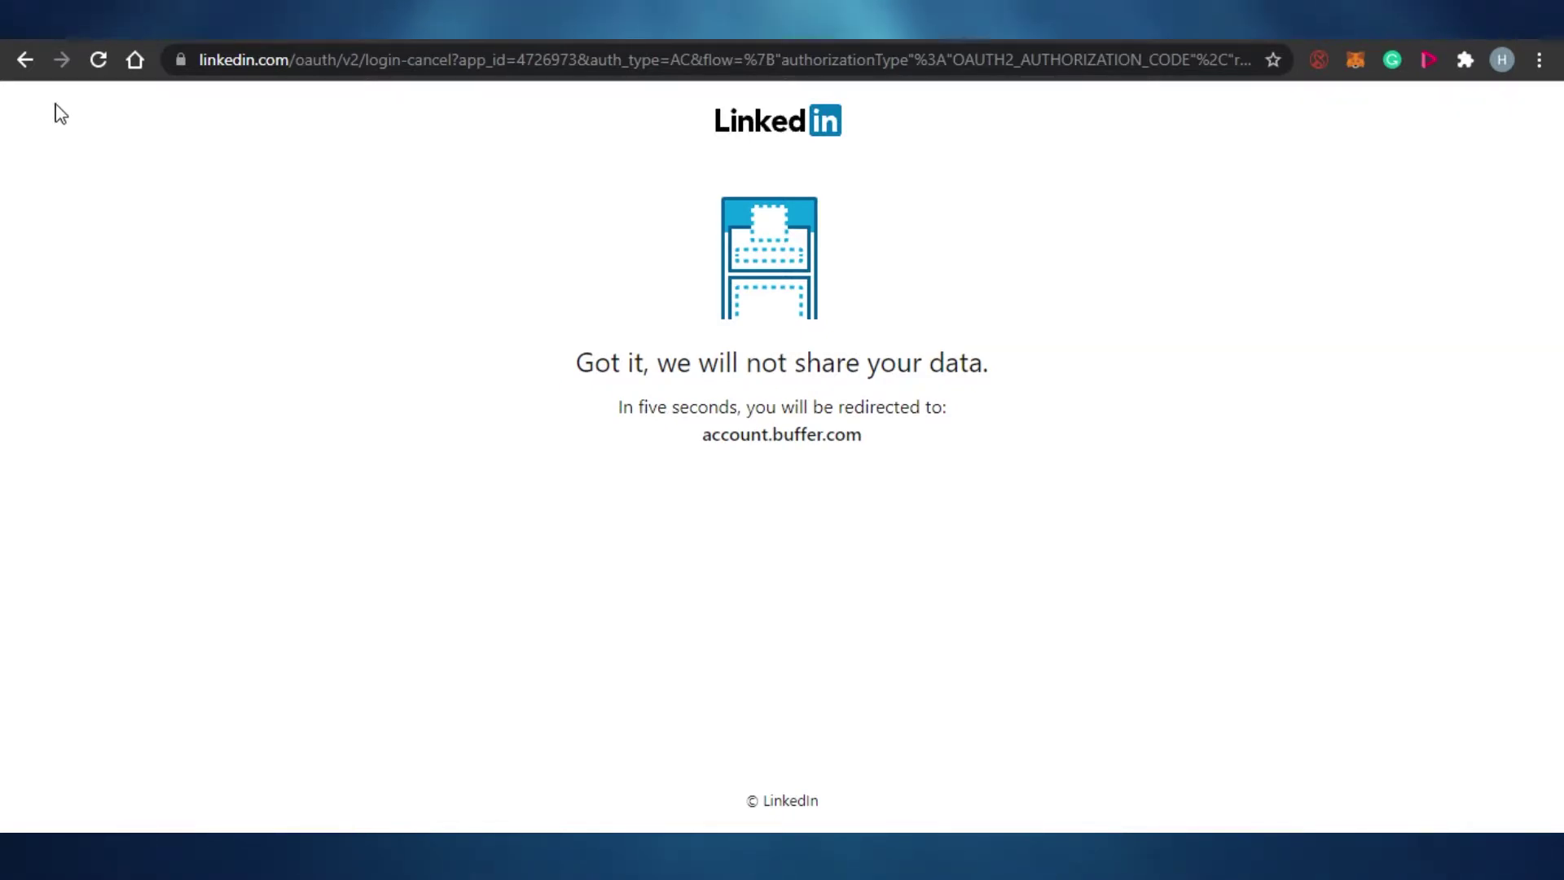
pyautogui.click(25, 59)
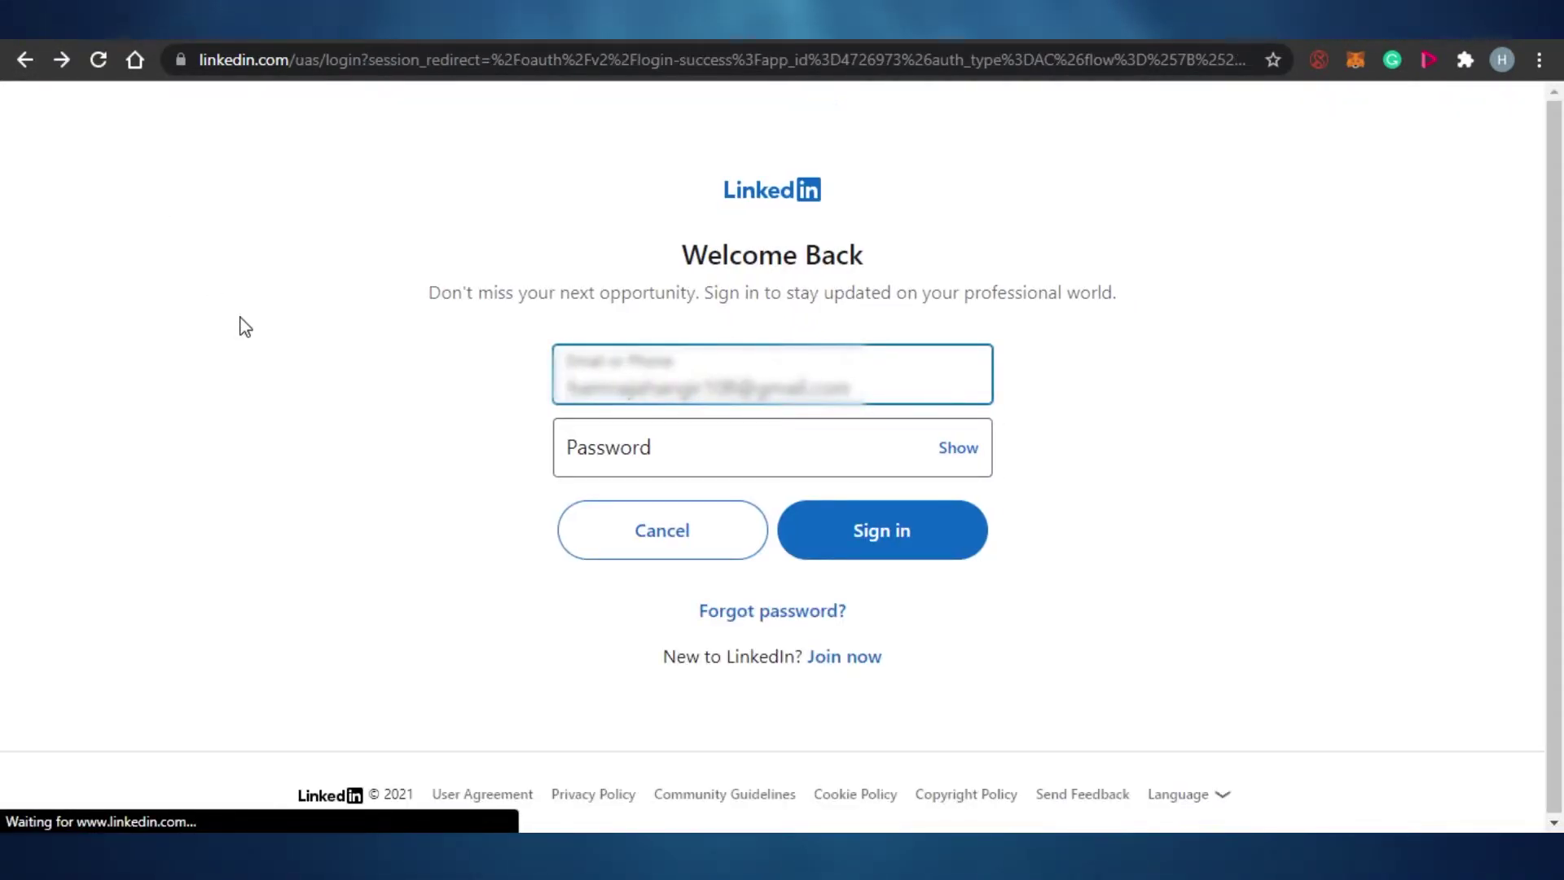
pyautogui.click(25, 60)
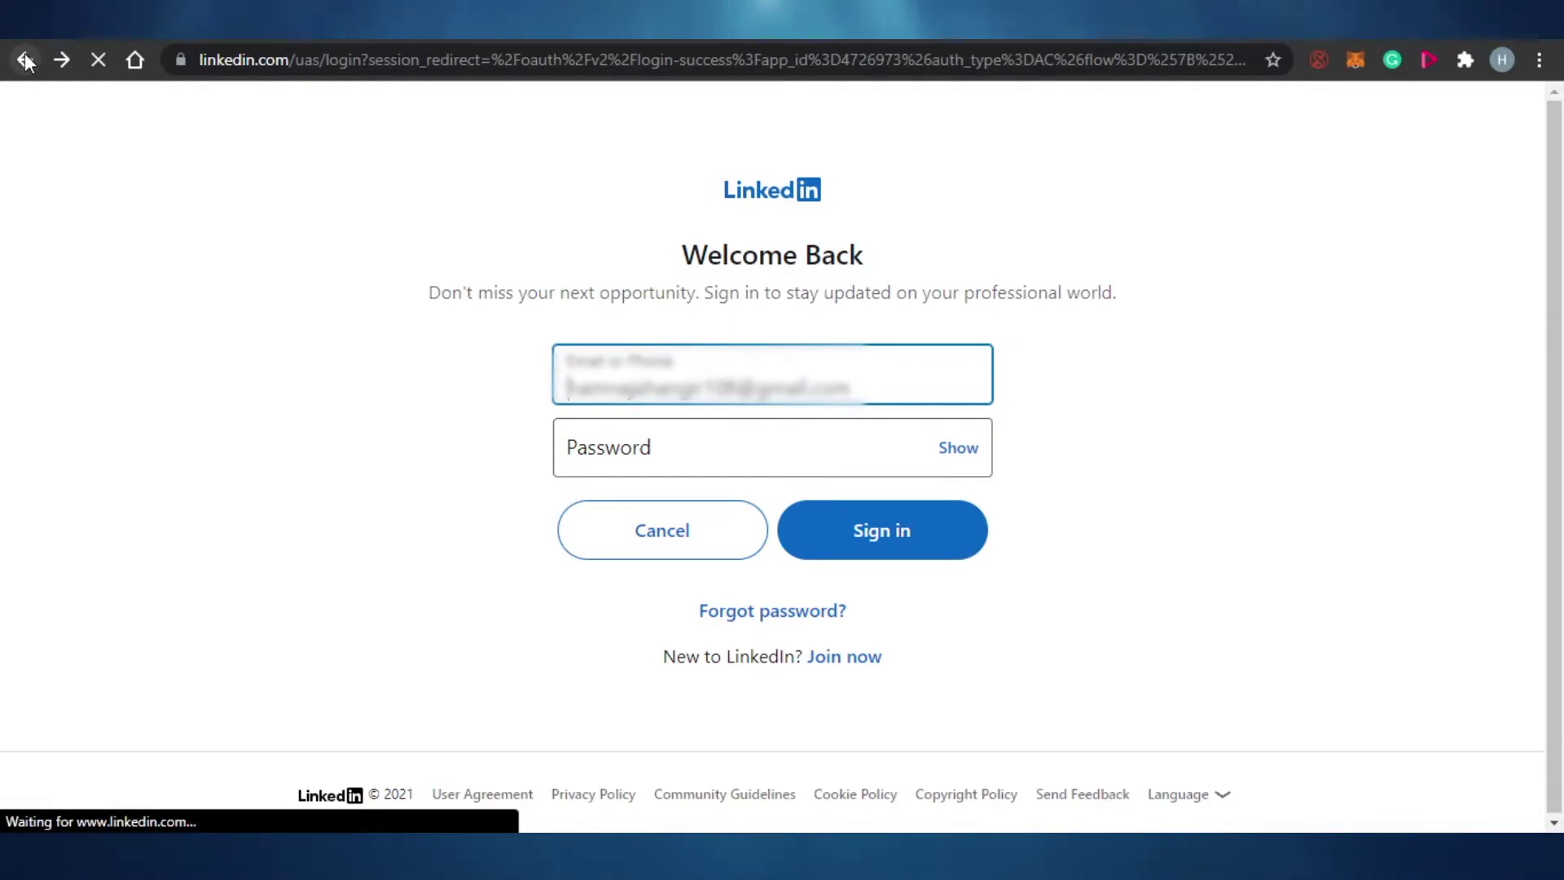
pyautogui.click(25, 59)
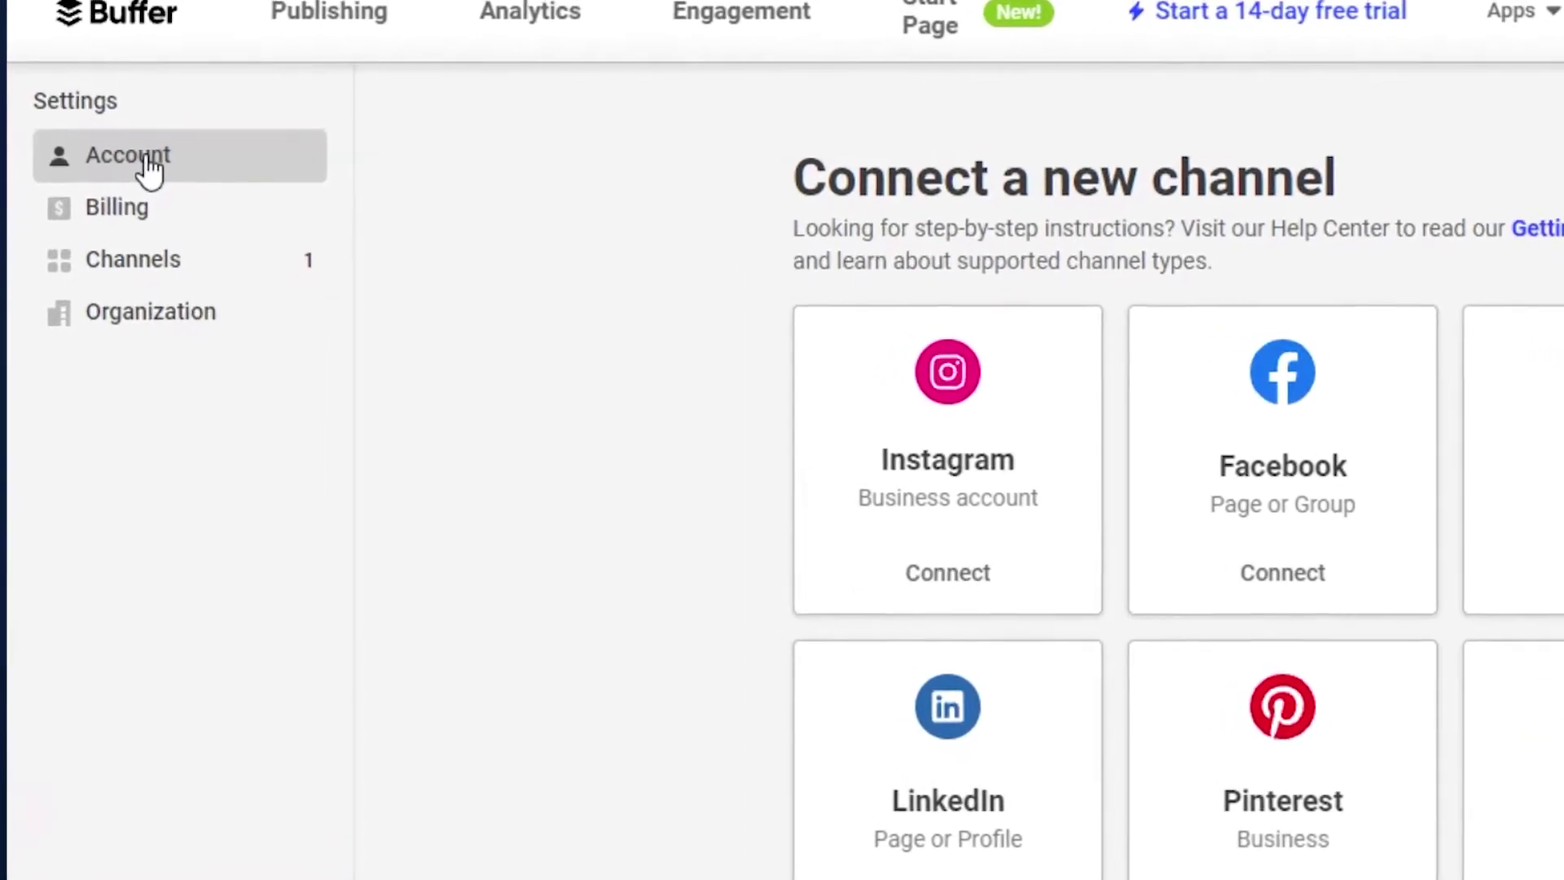
# Review the Account settings and the Billing page, including its plan details, payment method form and invoices section.
pyautogui.click(96, 225)
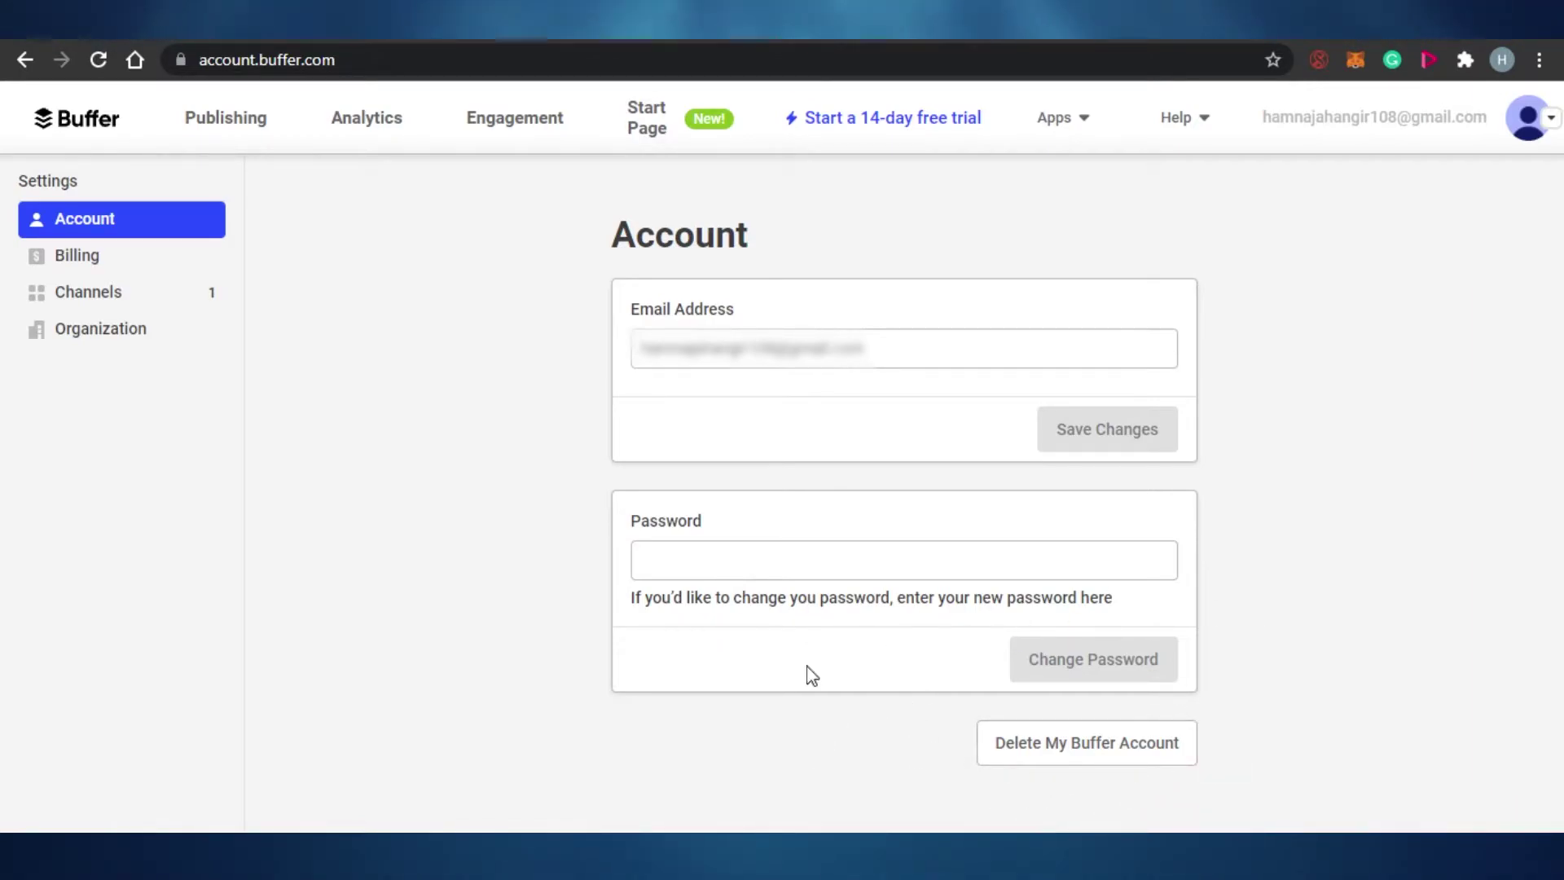
pyautogui.click(104, 257)
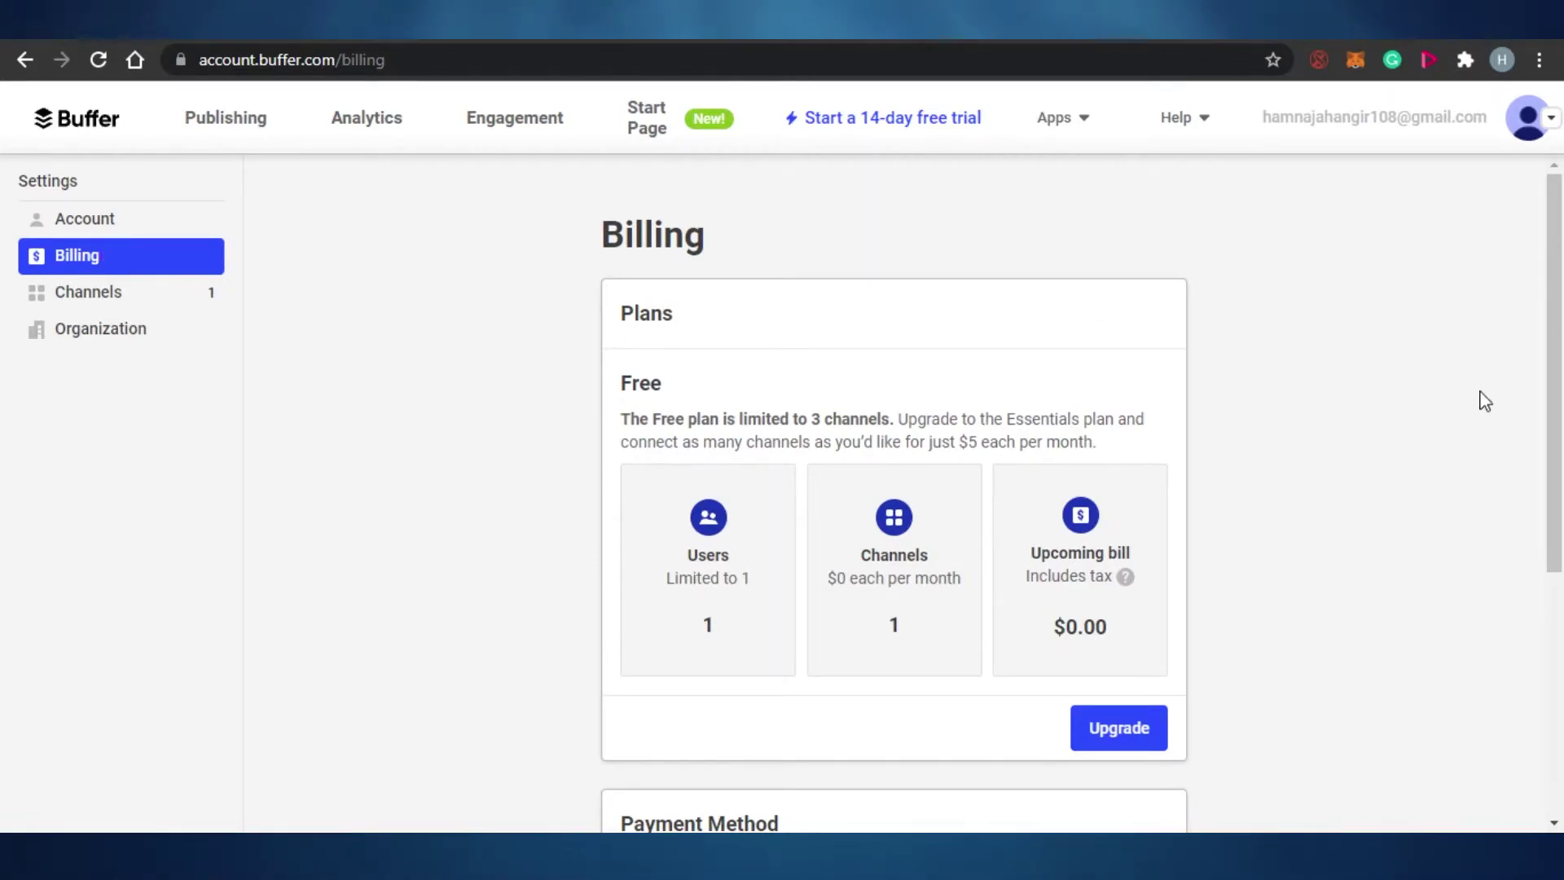
pyautogui.scroll(-5, 1480, 399)
pyautogui.scroll(4, 1560, 420)
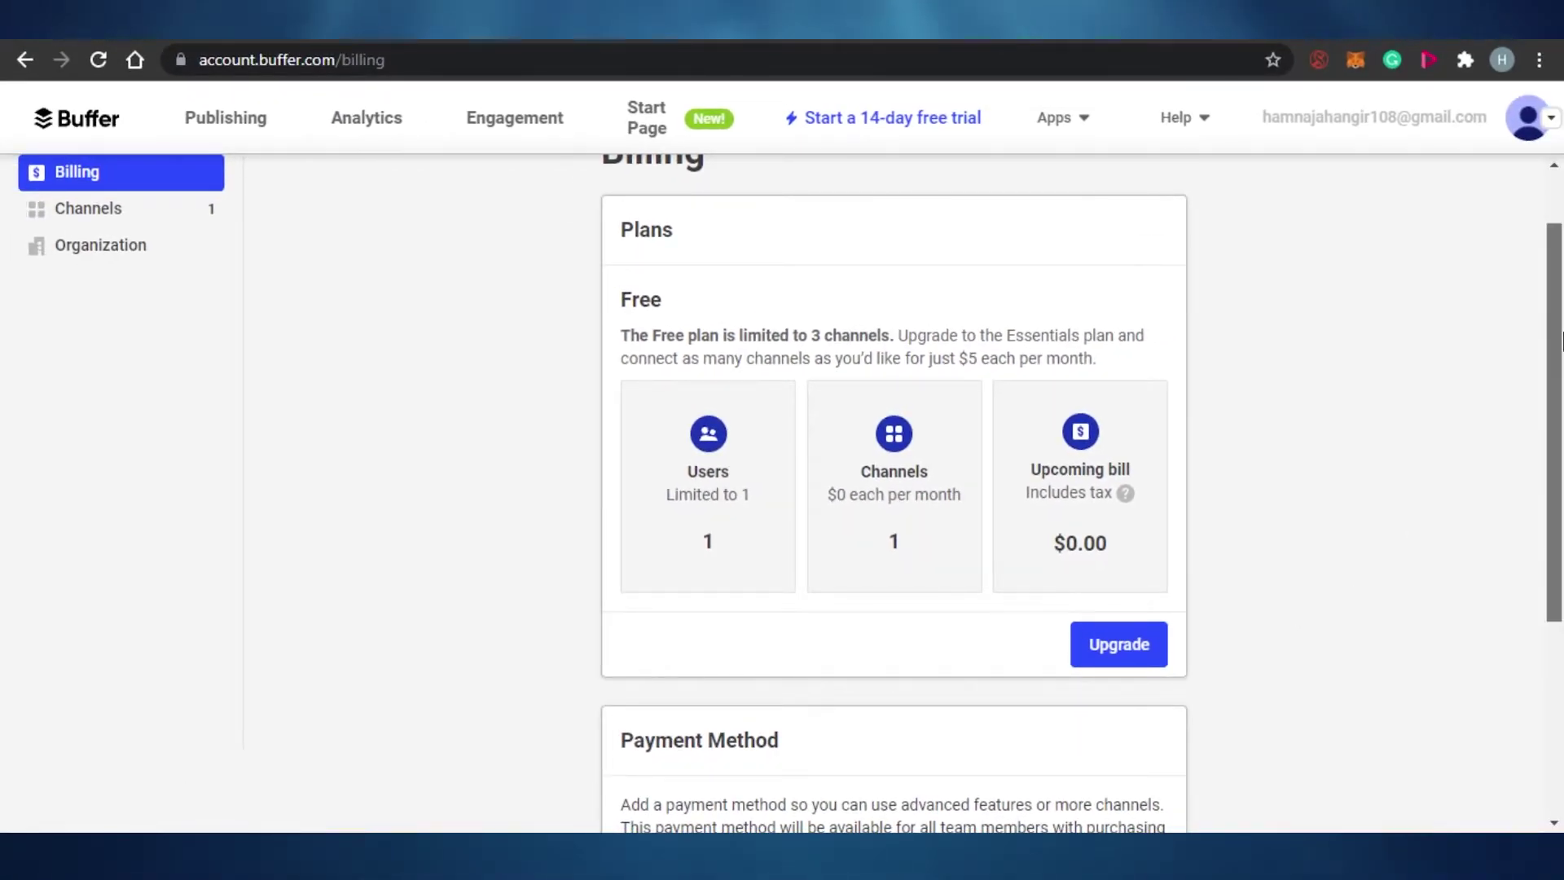
pyautogui.scroll(-4, 1561, 402)
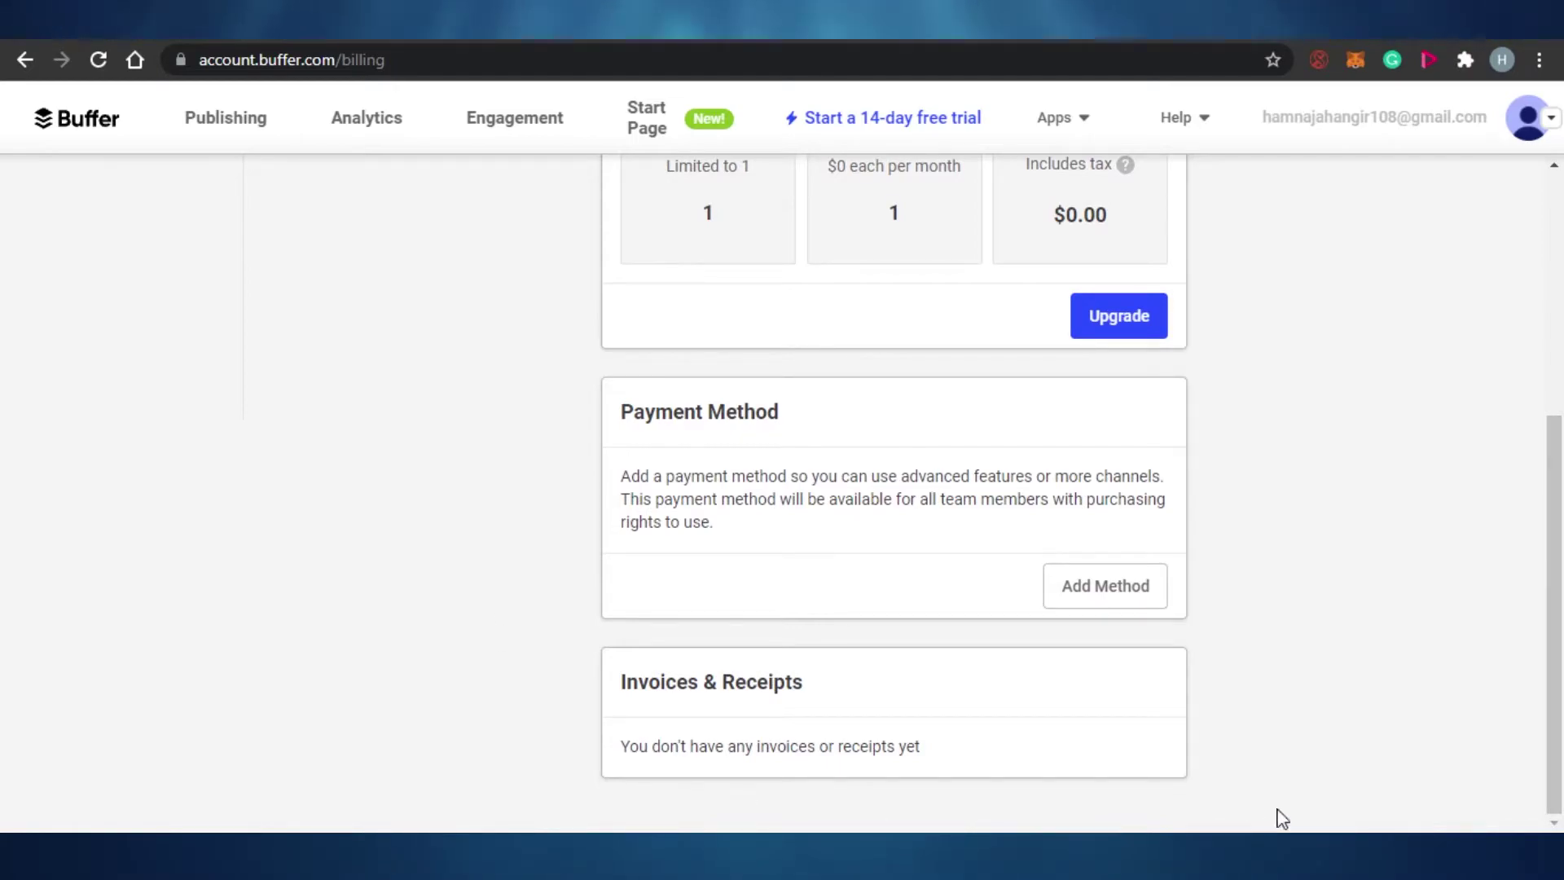
pyautogui.click(1119, 602)
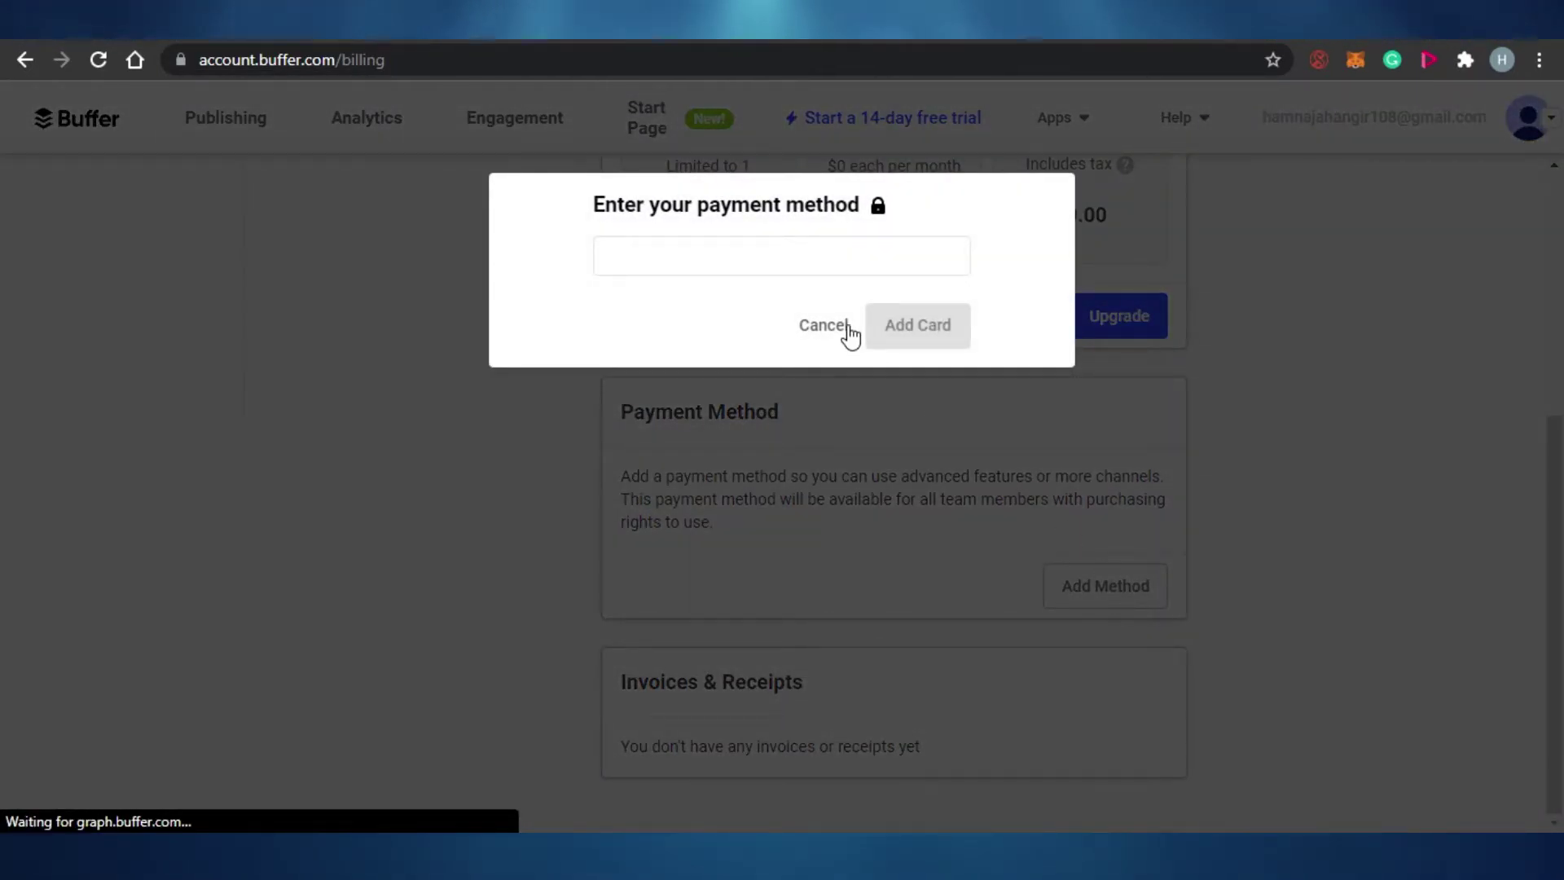
pyautogui.click(826, 327)
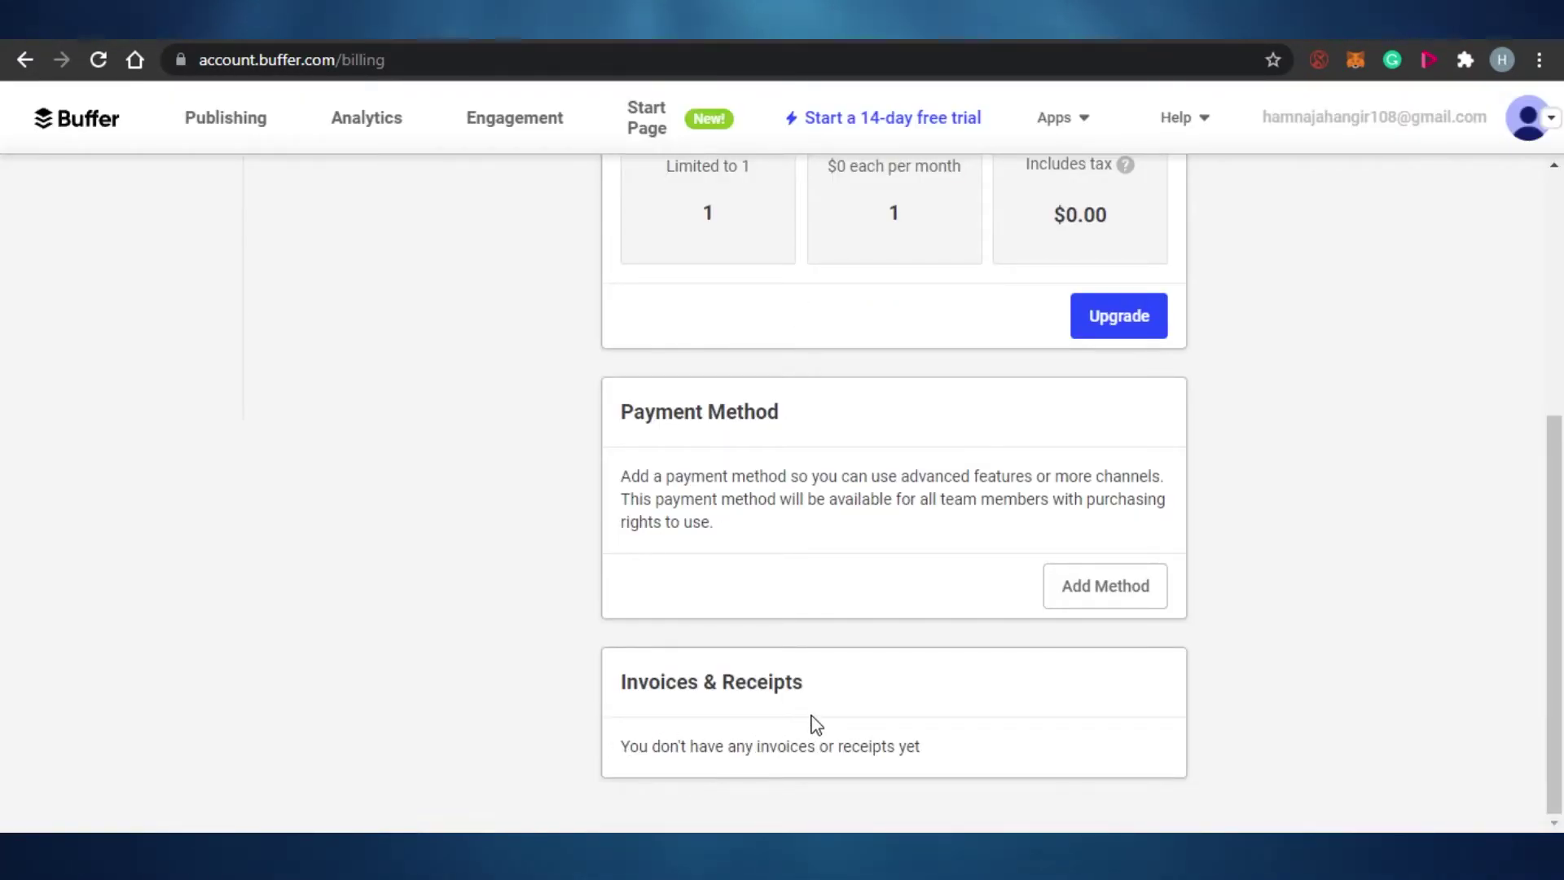
pyautogui.moveTo(1555, 620); pyautogui.dragTo(1555, 378)
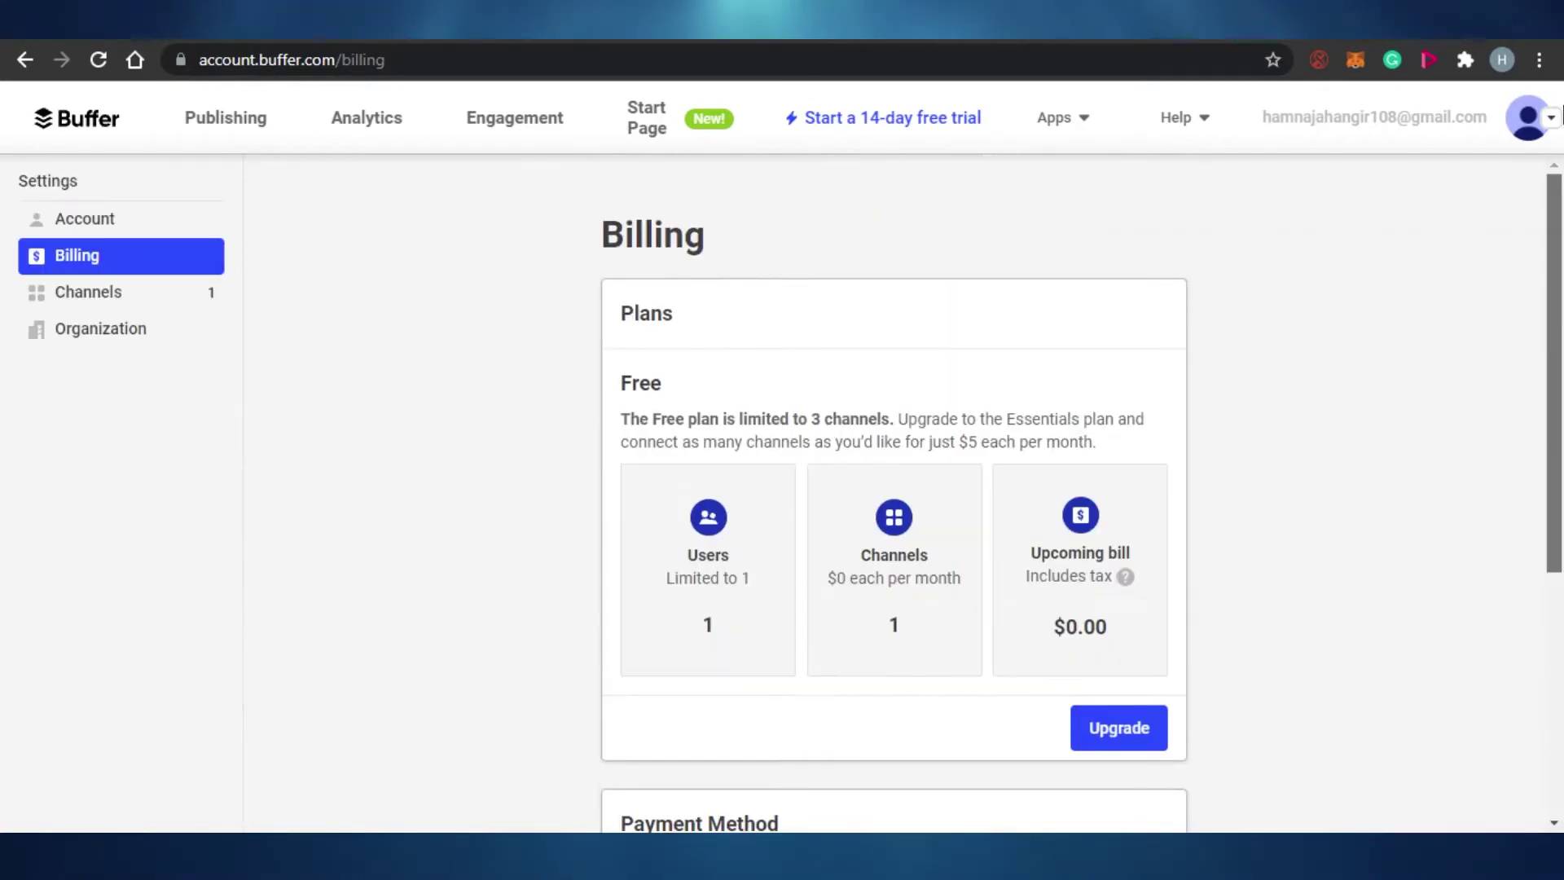
# Revisit the Channels settings, and open the SwayCloset publishing queue to examine its daily posting slots.
pyautogui.click(102, 293)
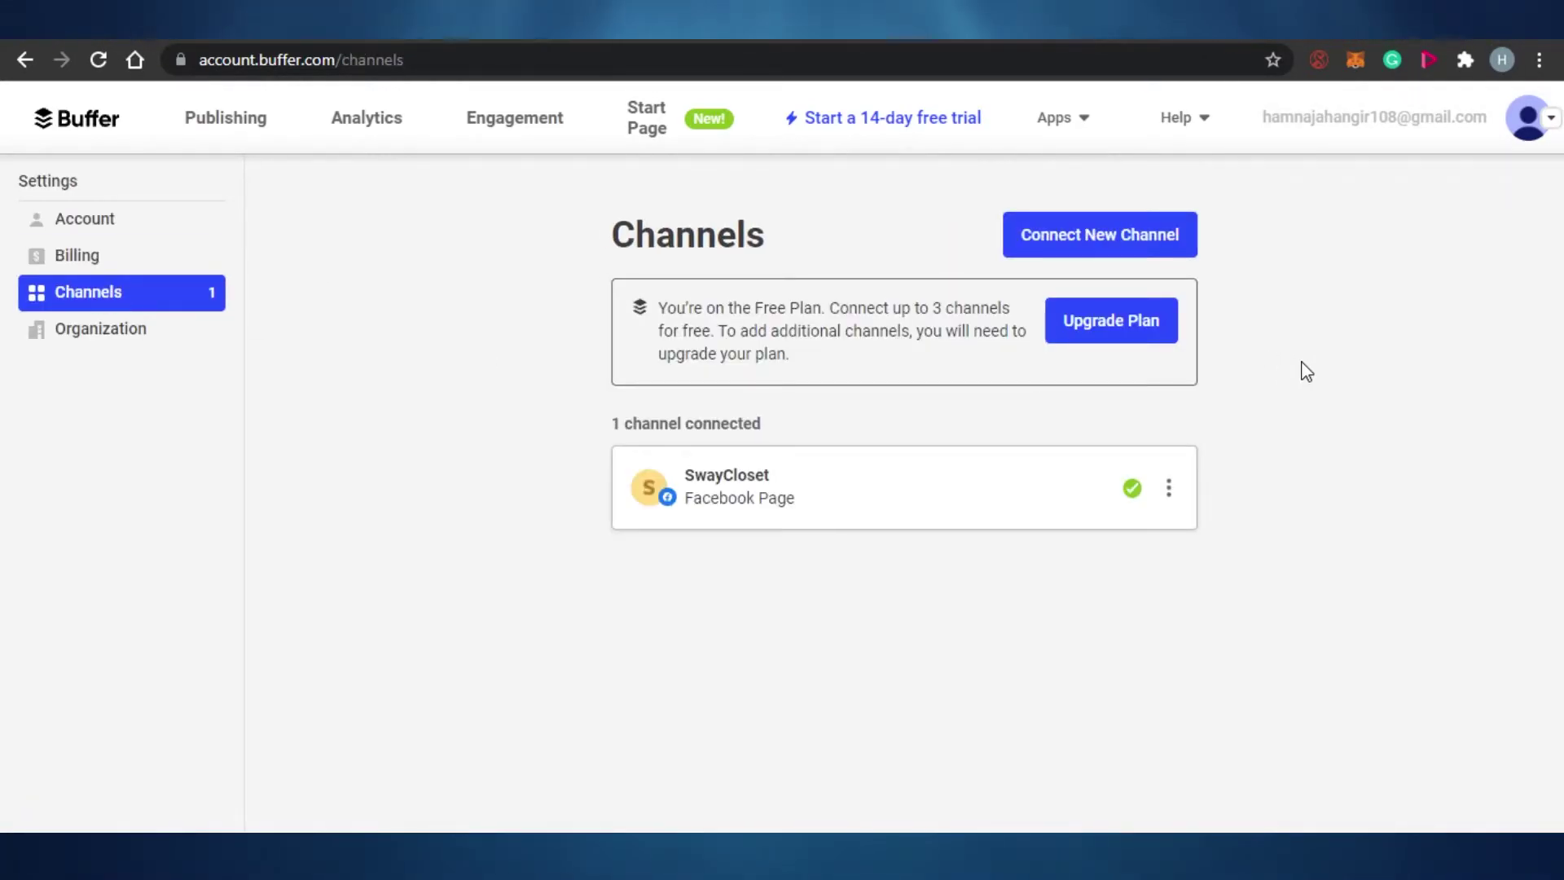
pyautogui.click(226, 117)
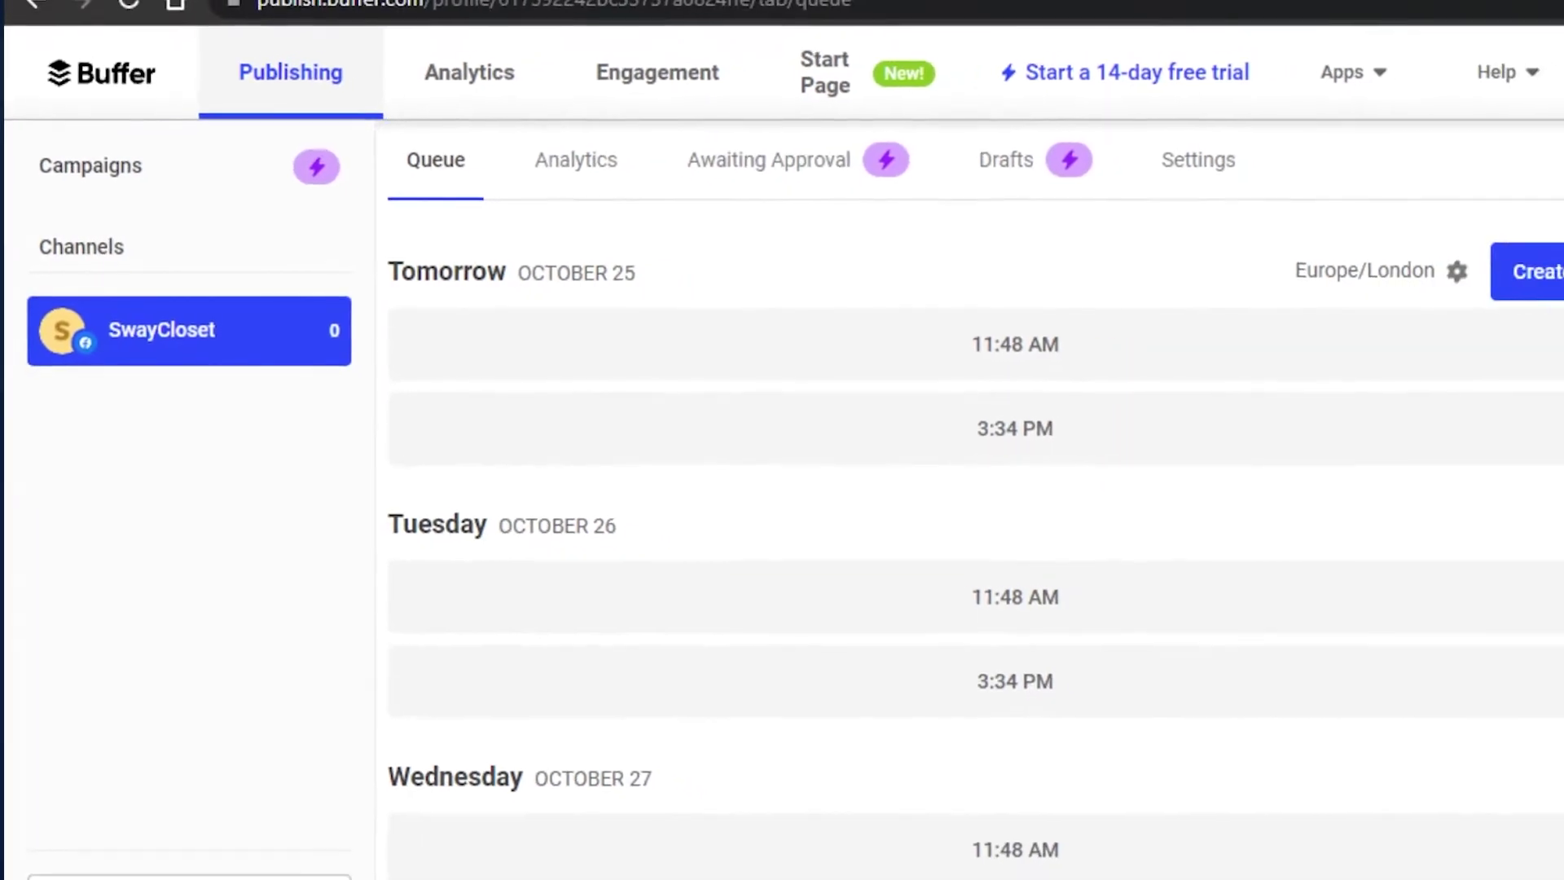
pyautogui.scroll(-3, 1137, 613)
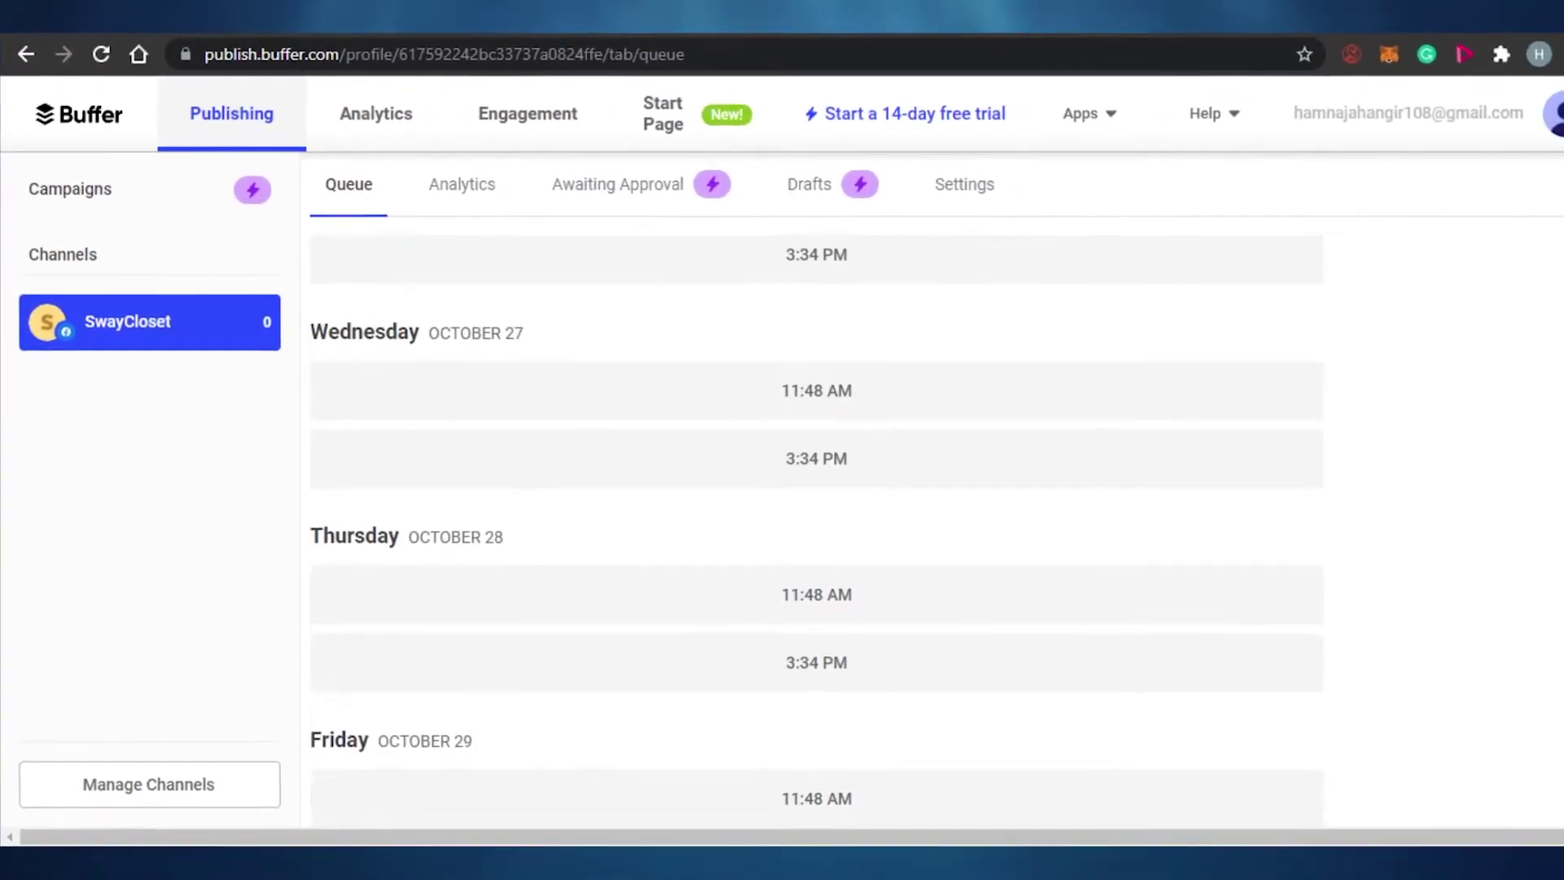
pyautogui.scroll(-20, 1560, 554)
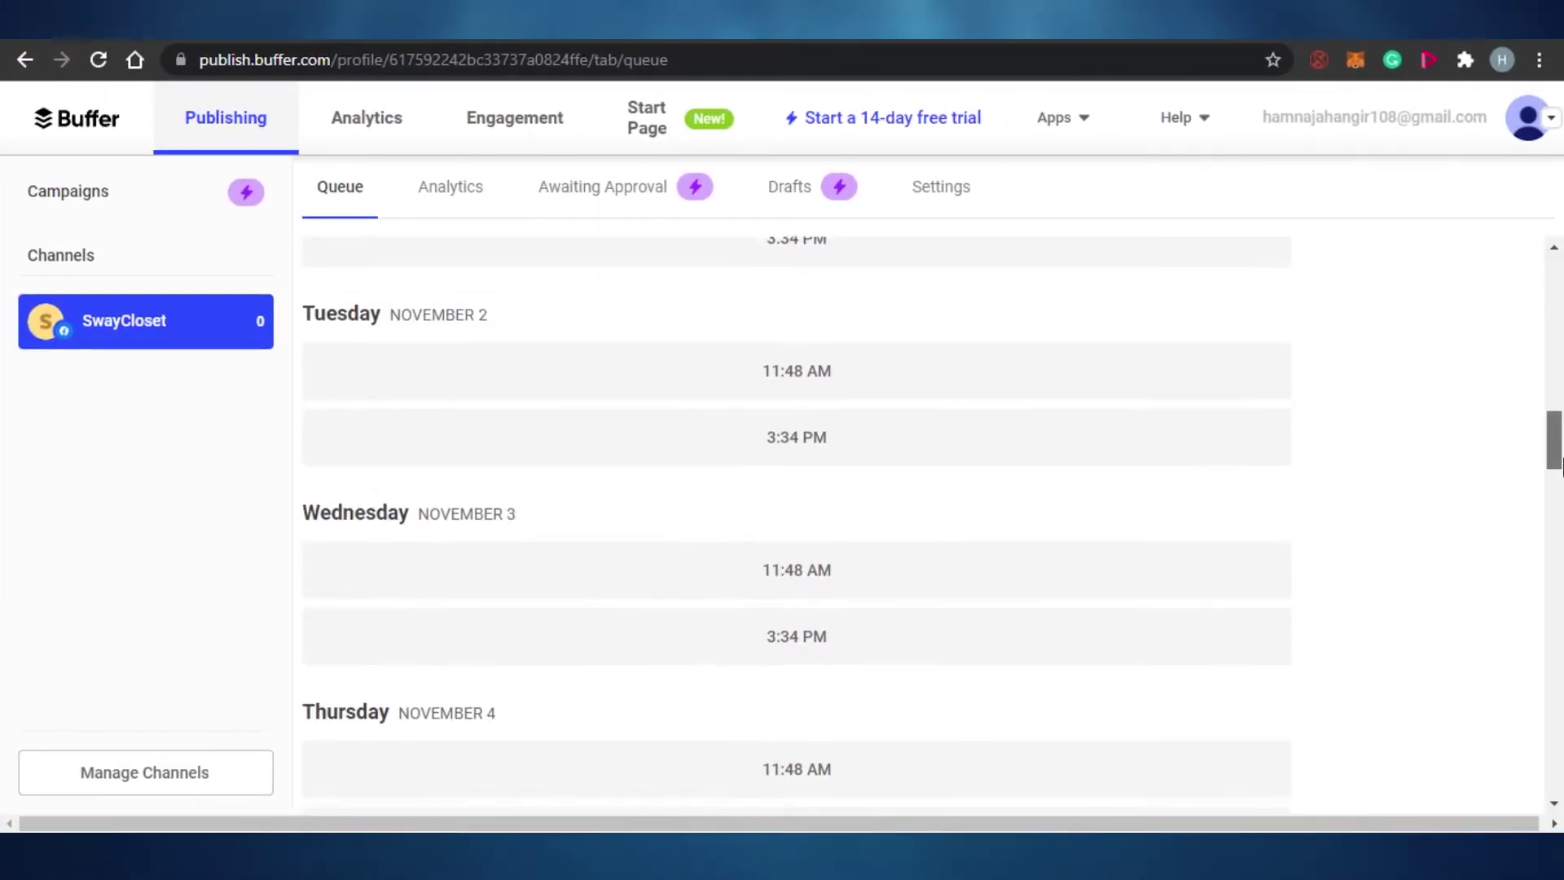
pyautogui.moveTo(1560, 546); pyautogui.dragTo(1561, 272)
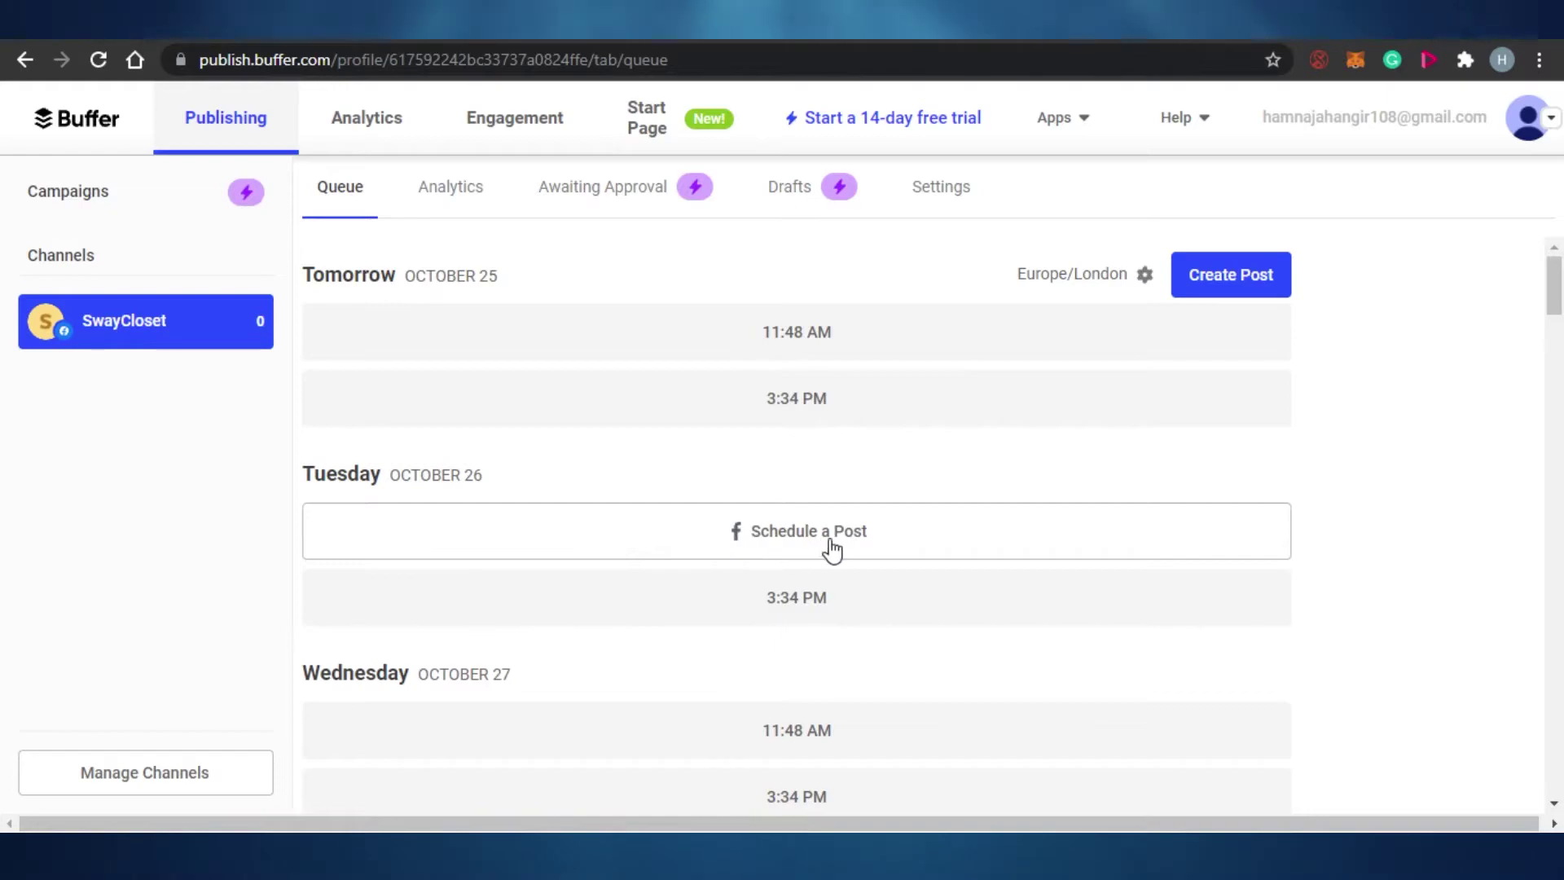
# Try to draft the post "Buffer tutorial will be out soon" for October 26 at 3:34 PM, and leave the composer without scheduling it.
pyautogui.click(825, 545)
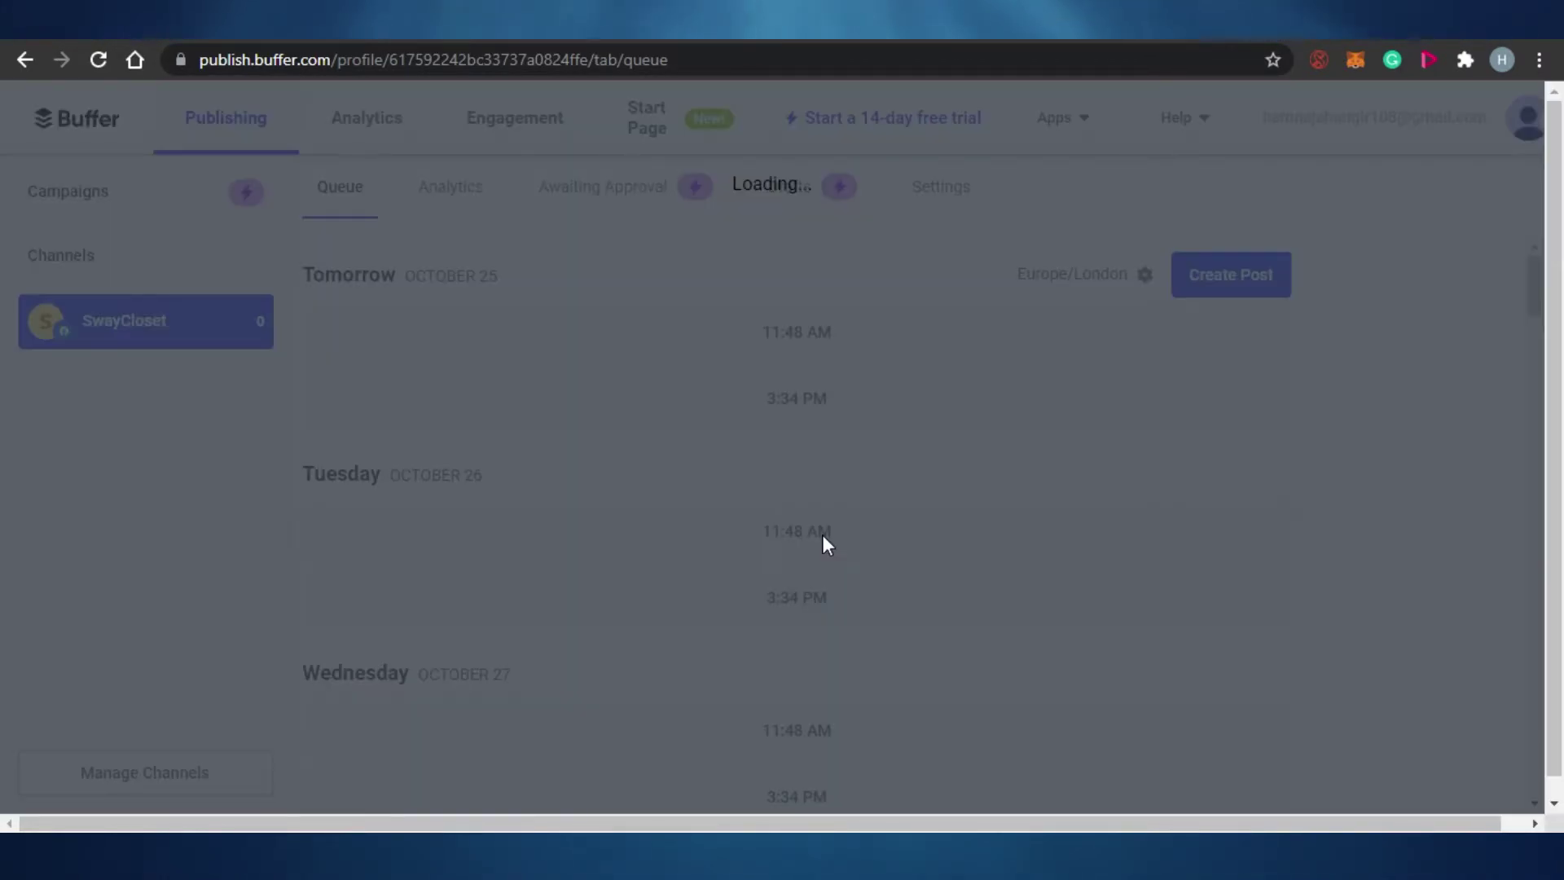
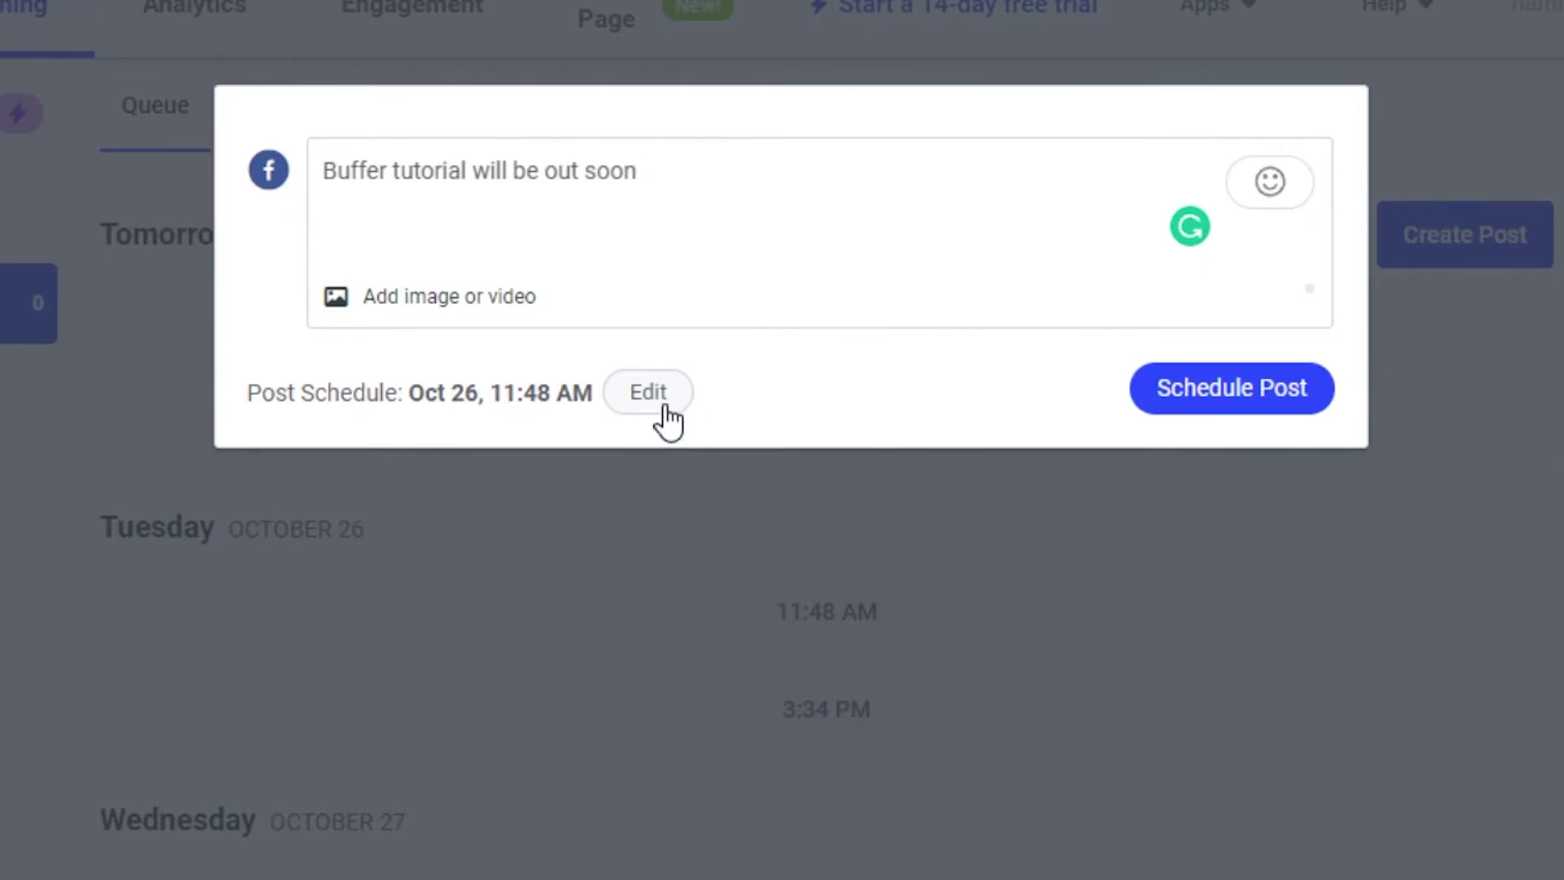
pyautogui.click(665, 413)
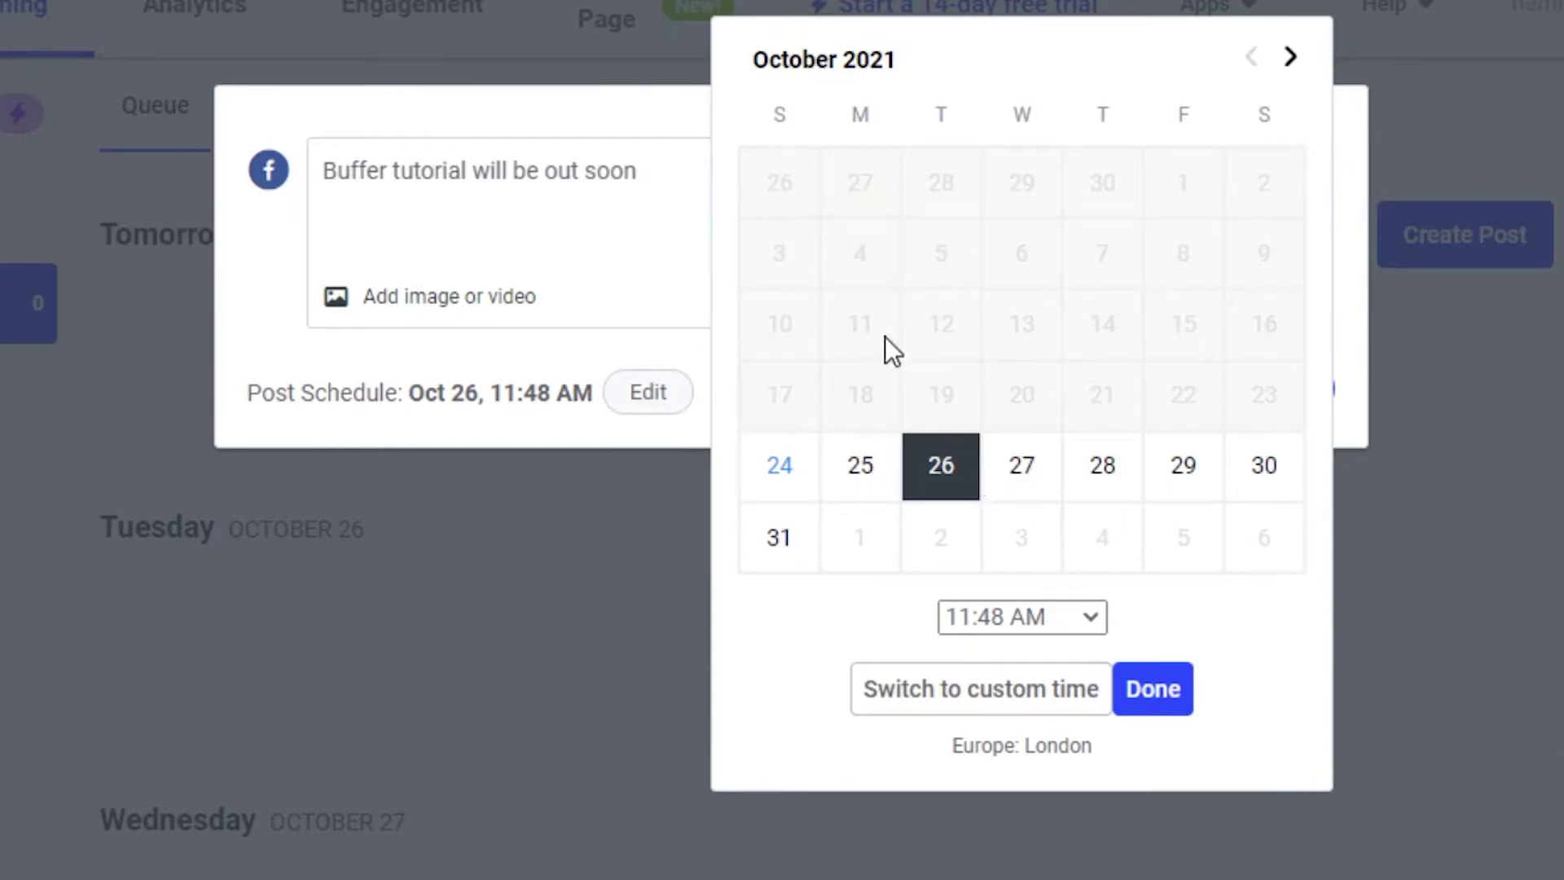
pyautogui.click(1072, 621)
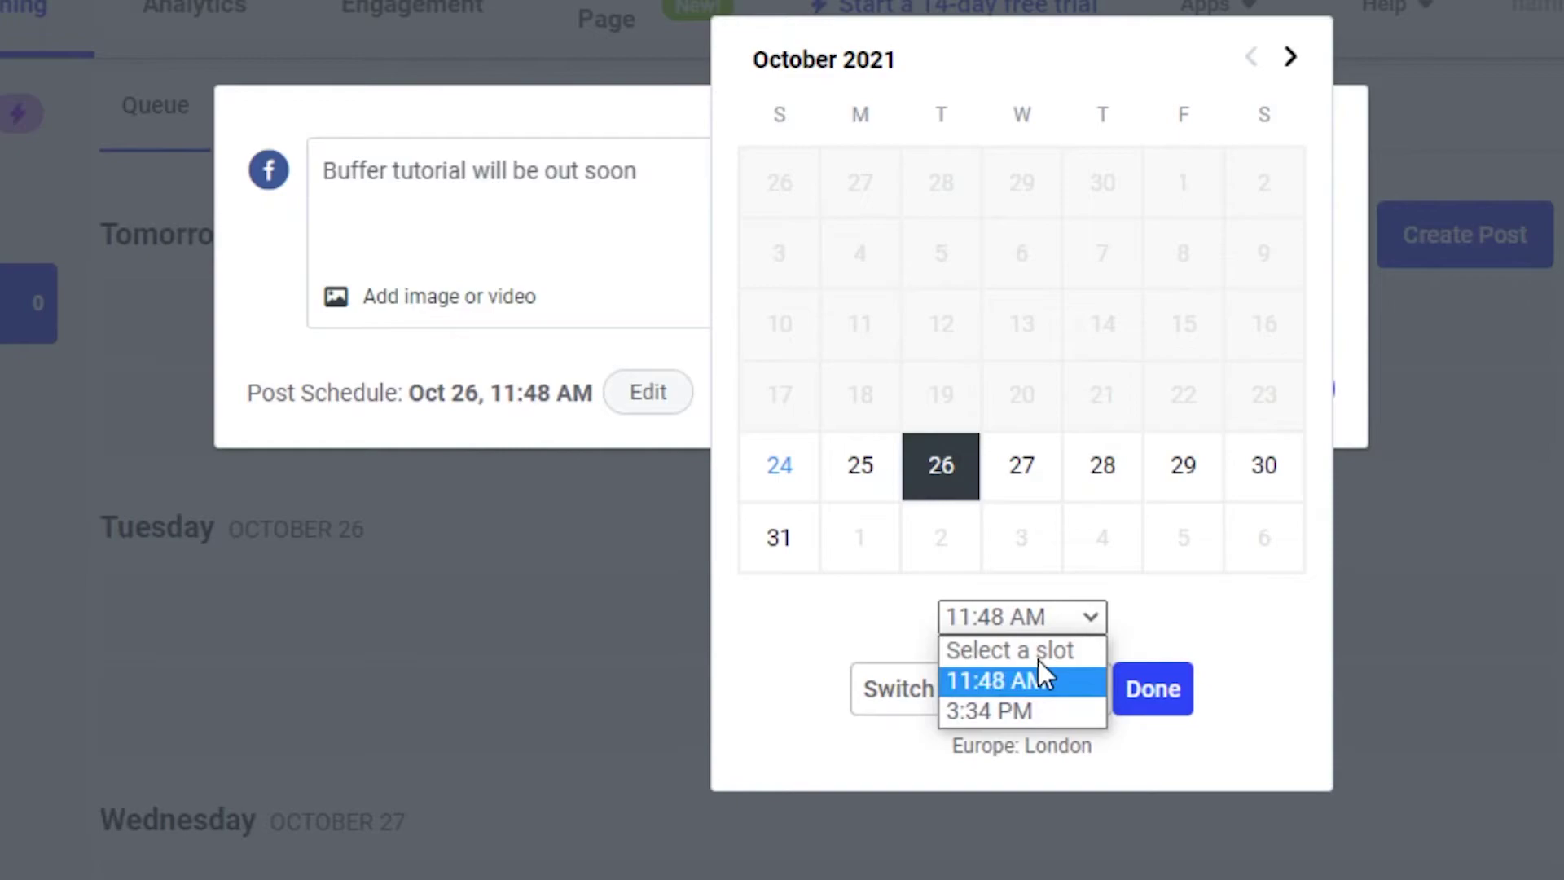
pyautogui.click(1020, 706)
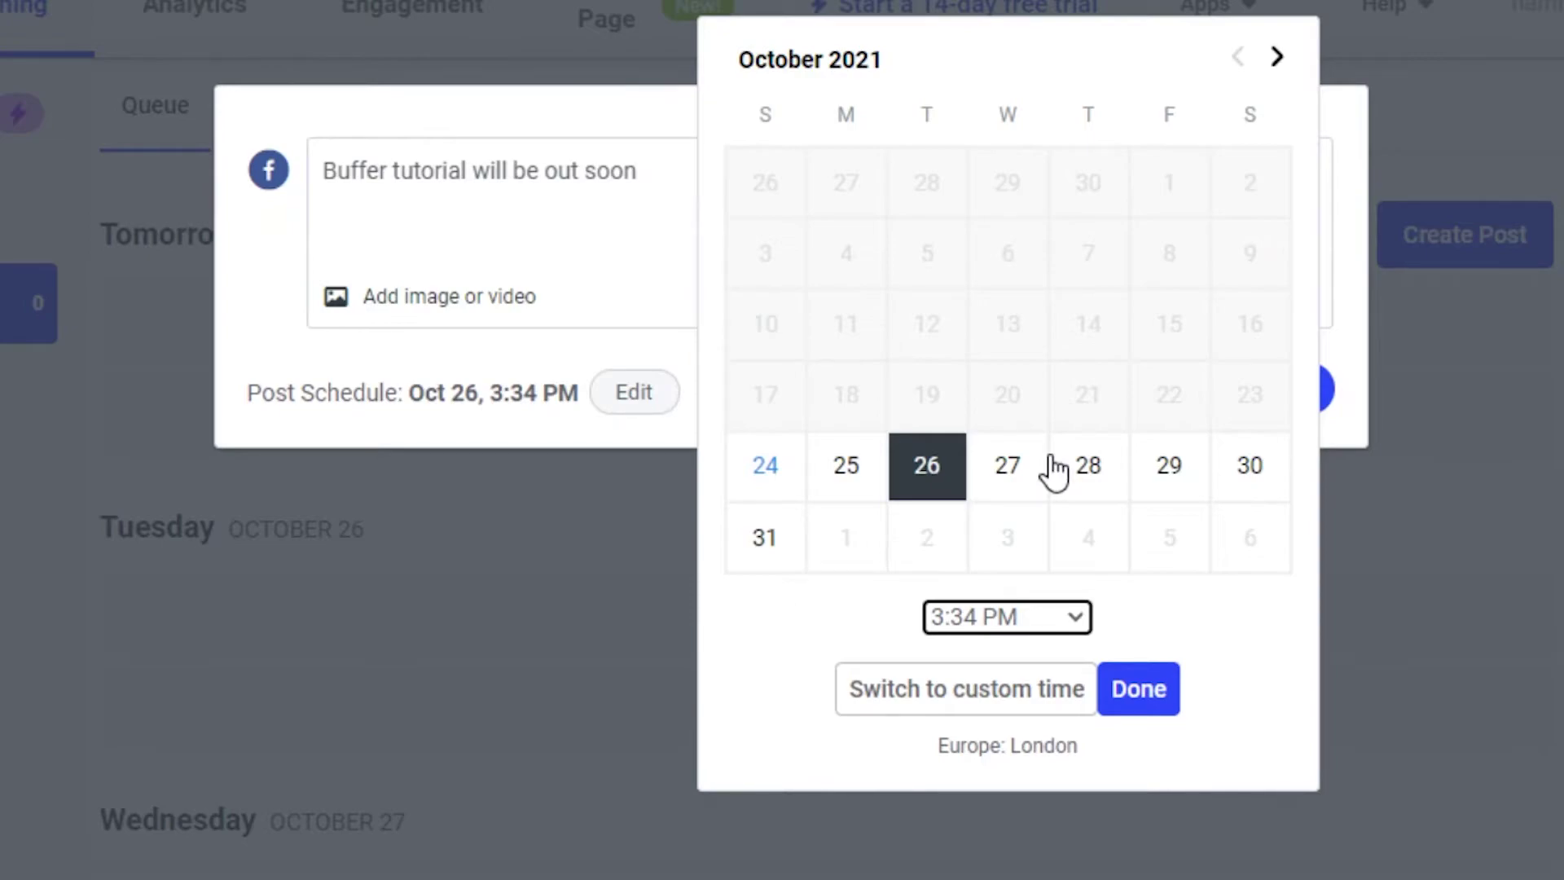
pyautogui.click(1134, 699)
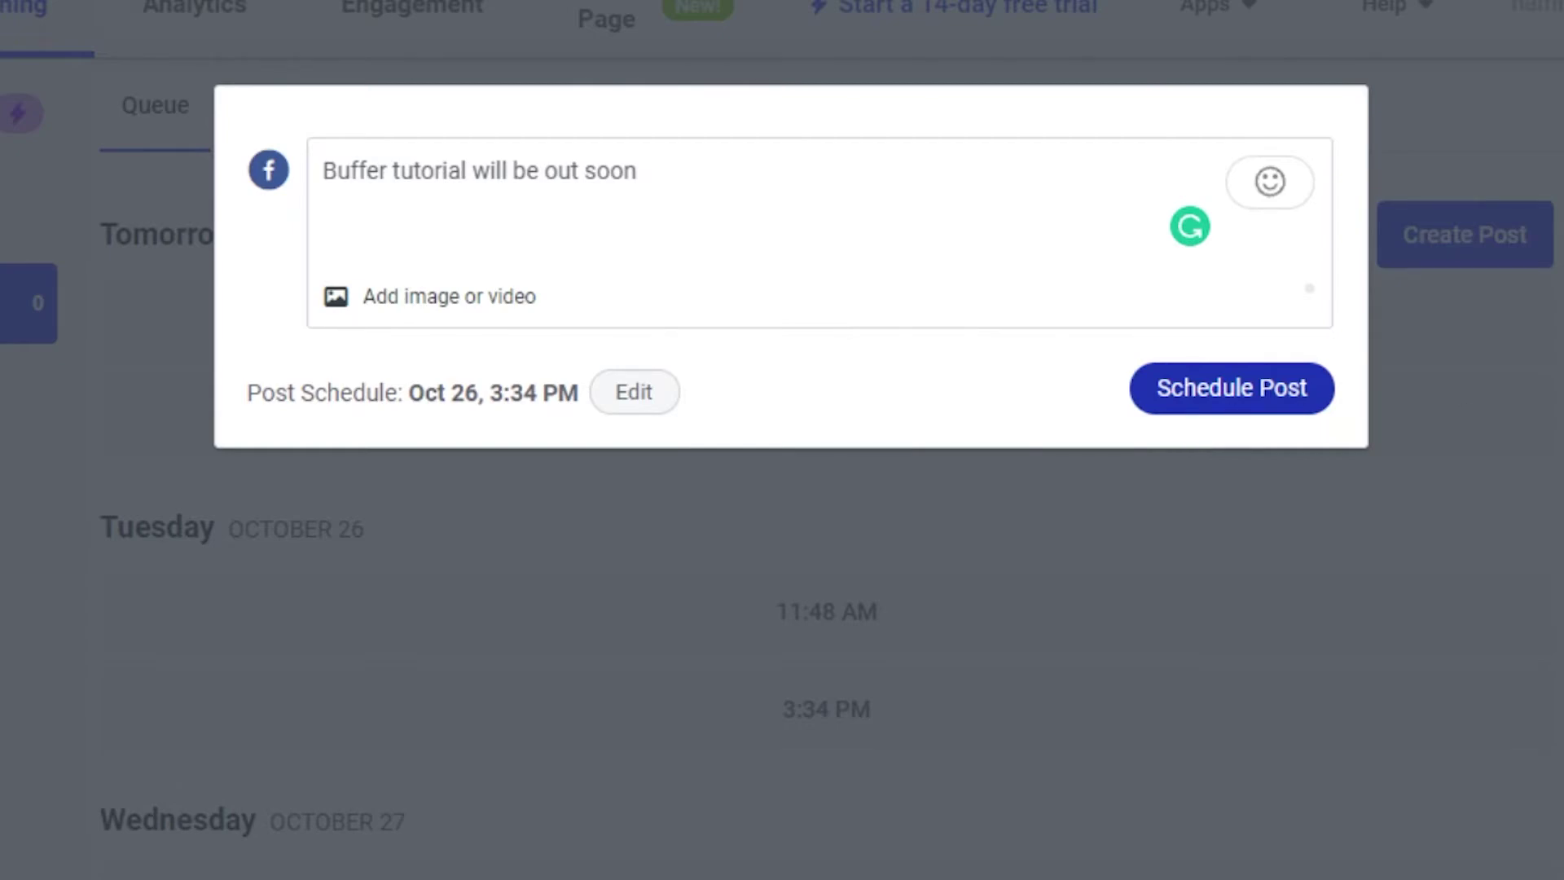
pyautogui.click(560, 483)
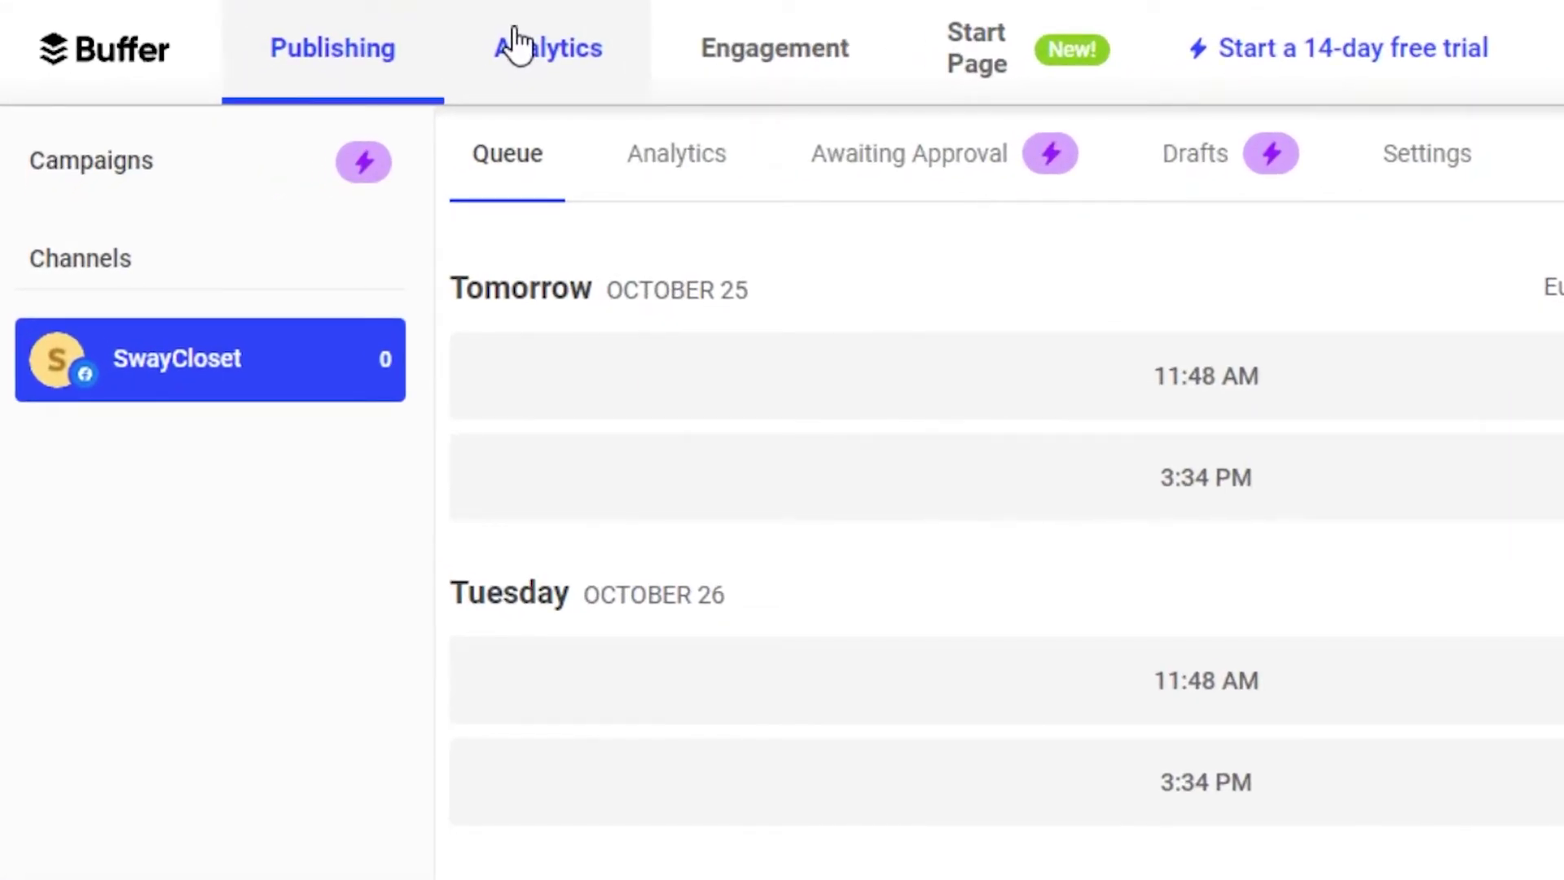
# Review the Analytics page and the Engagement page to see what each offers on the free plan.
pyautogui.click(517, 45)
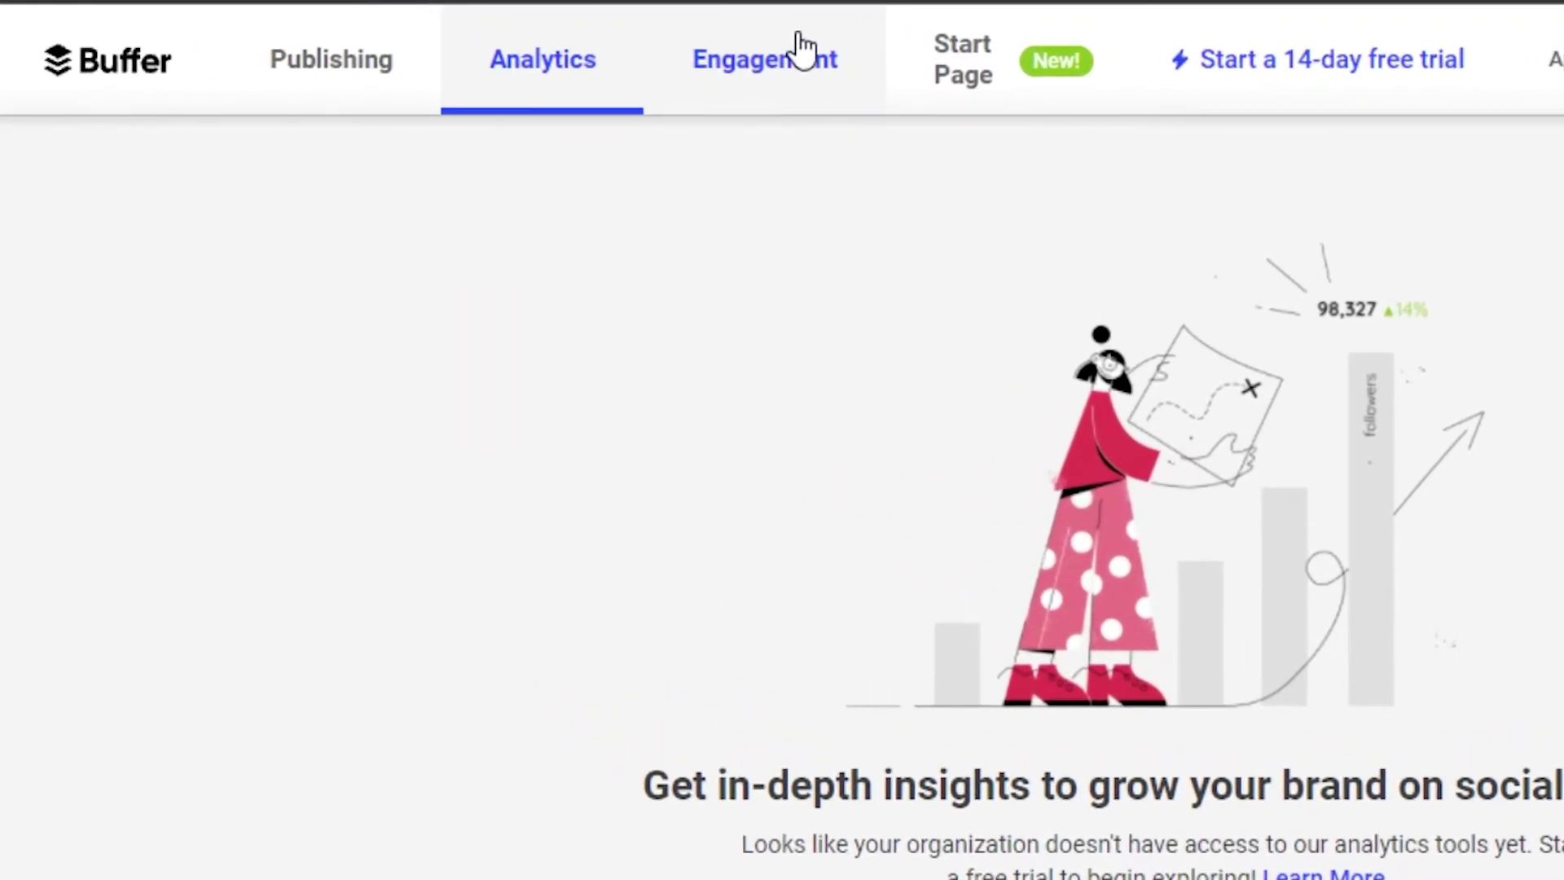
pyautogui.click(802, 50)
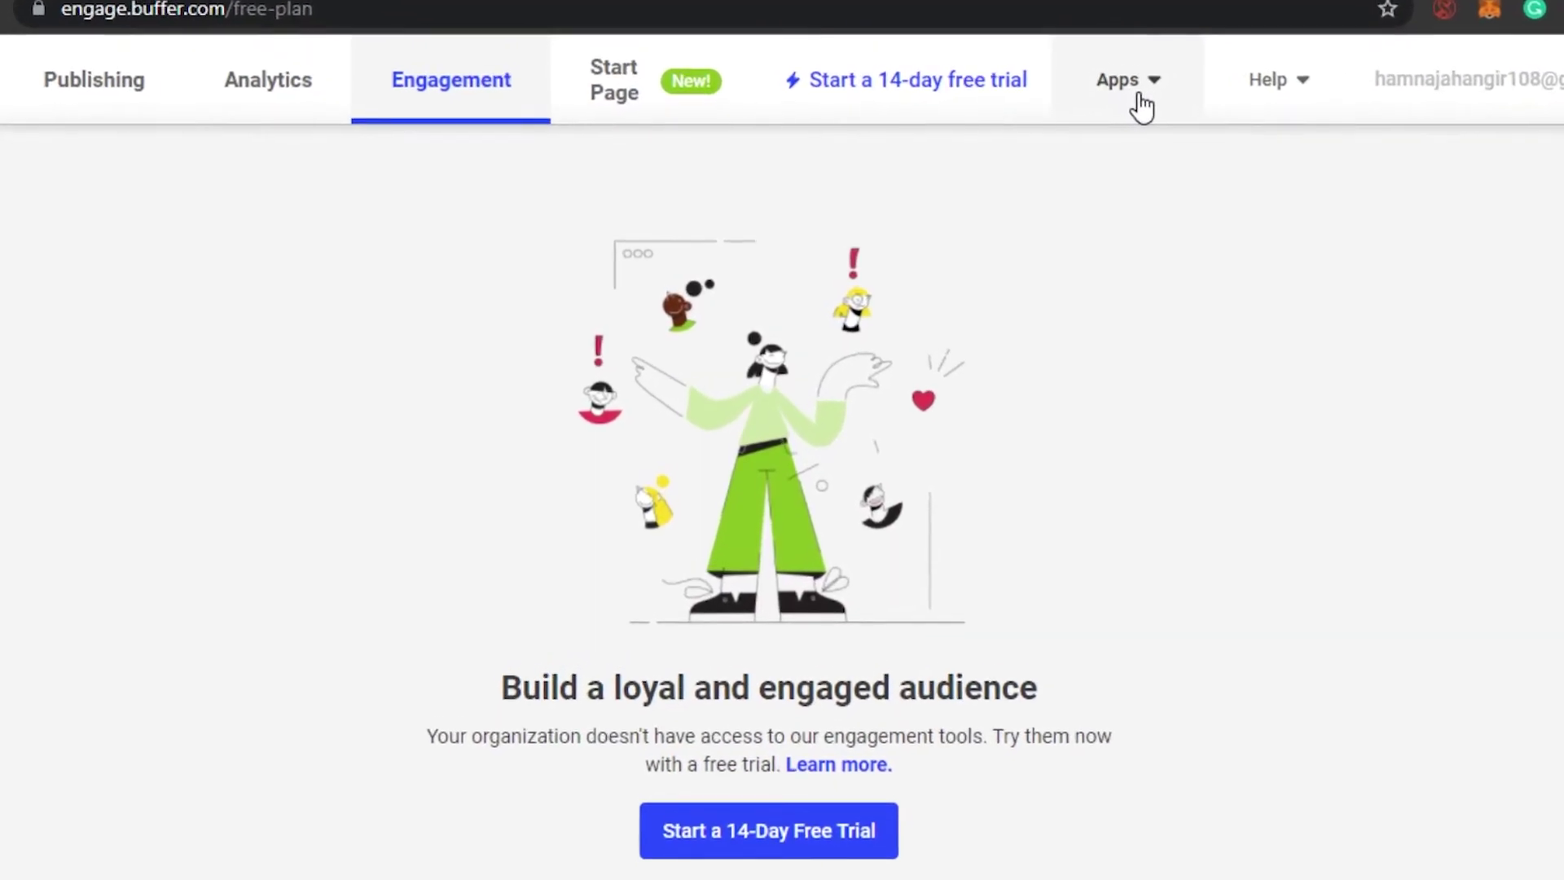
# Open Buffer's integrations page and examine the list of available apps and extensions, such as Canva, Zapier and WordPress.
pyautogui.click(1142, 94)
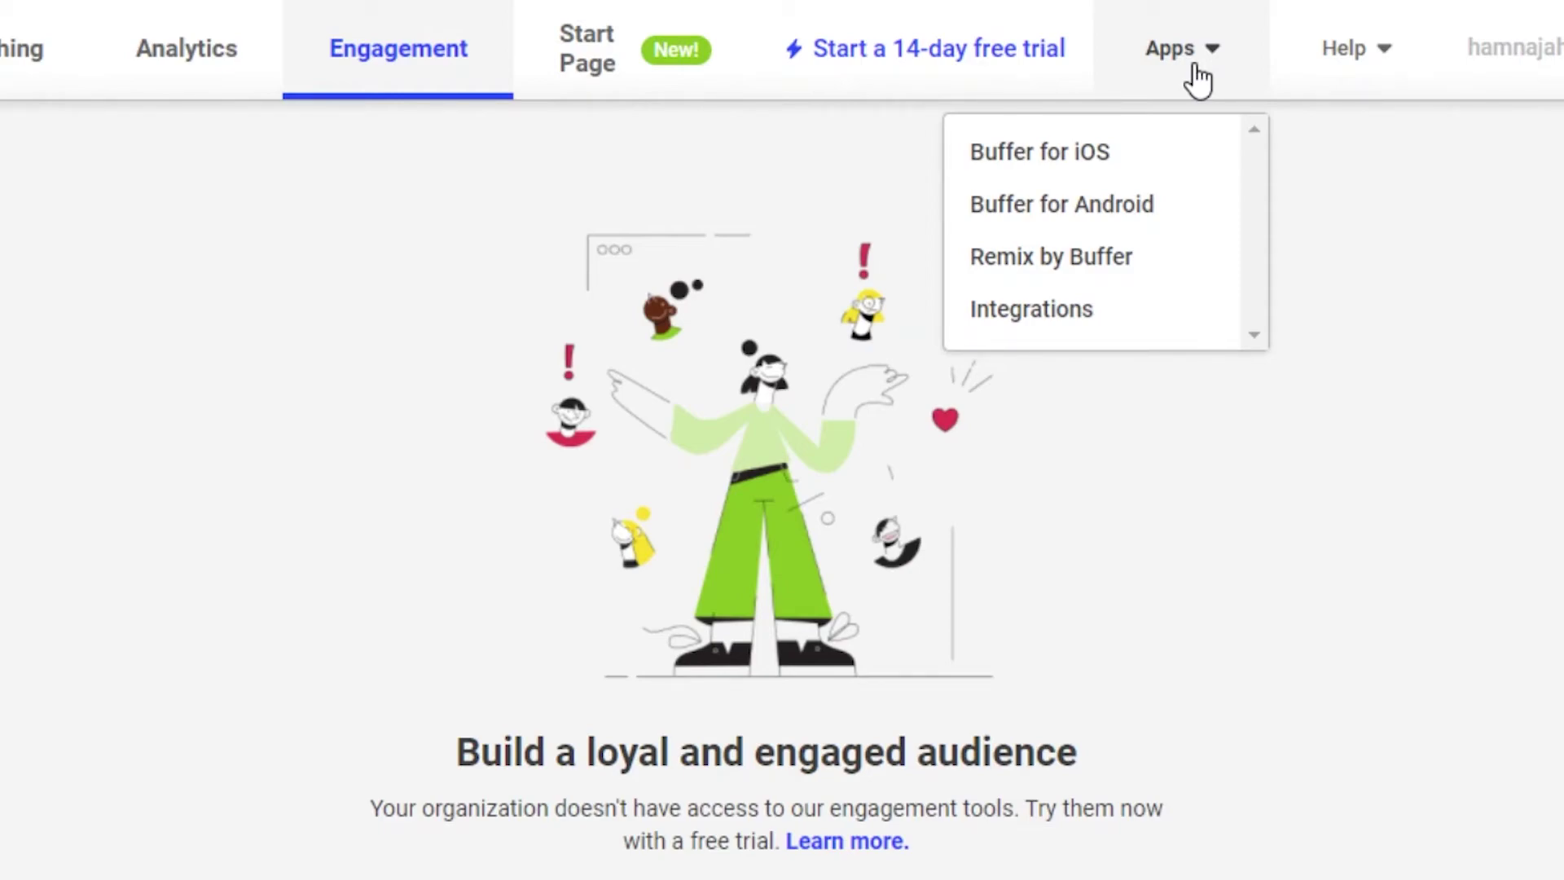
pyautogui.click(1134, 308)
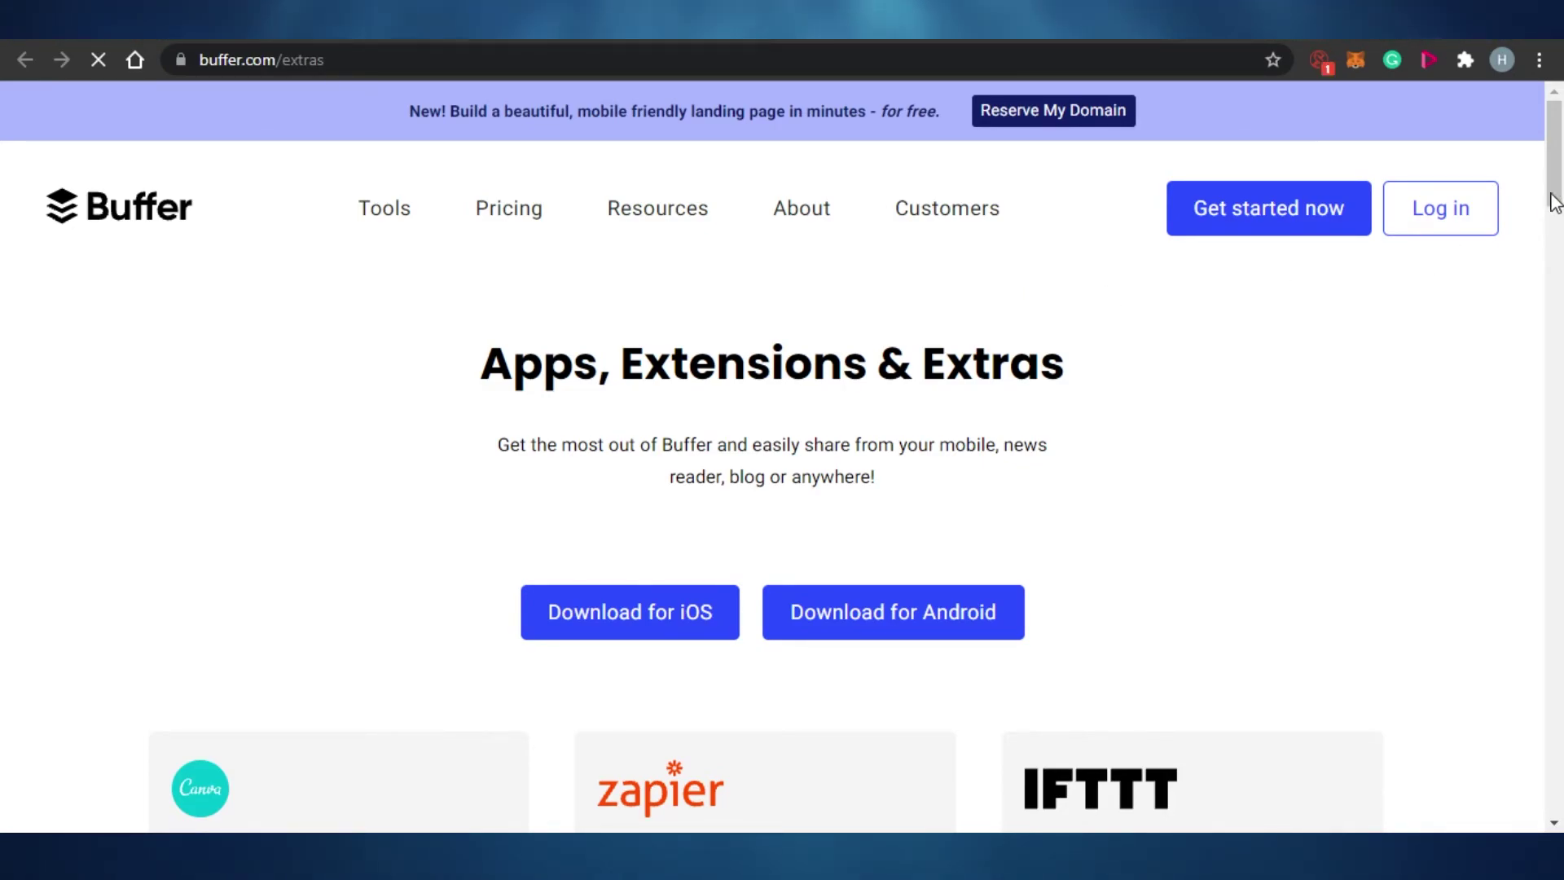
pyautogui.moveTo(1561, 184); pyautogui.dragTo(1560, 268)
pyautogui.scroll(2, 1142, 503)
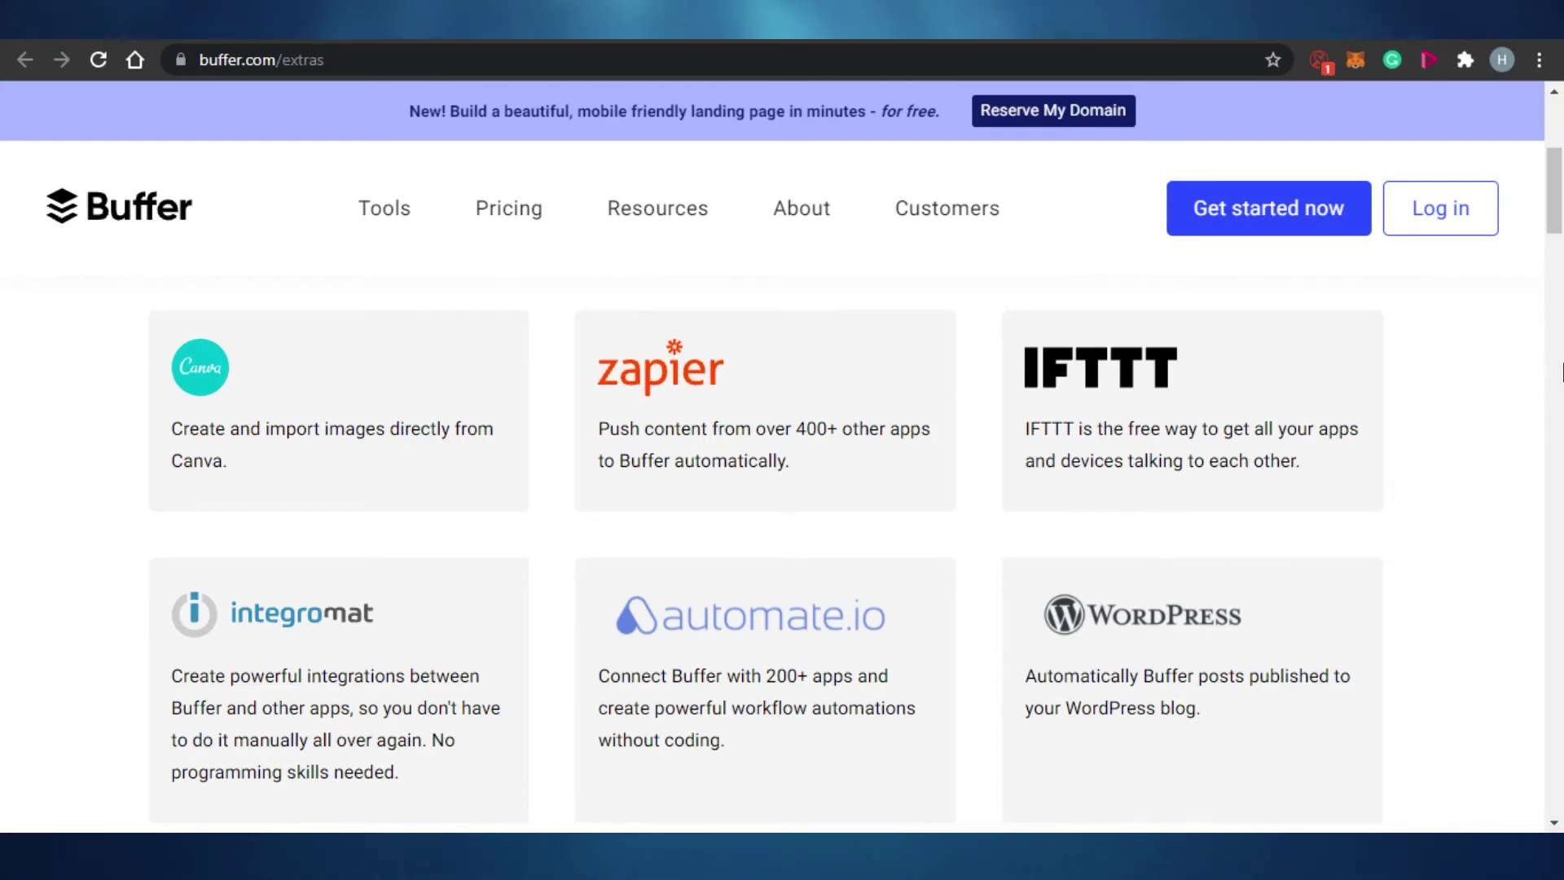
pyautogui.scroll(-4, 1561, 248)
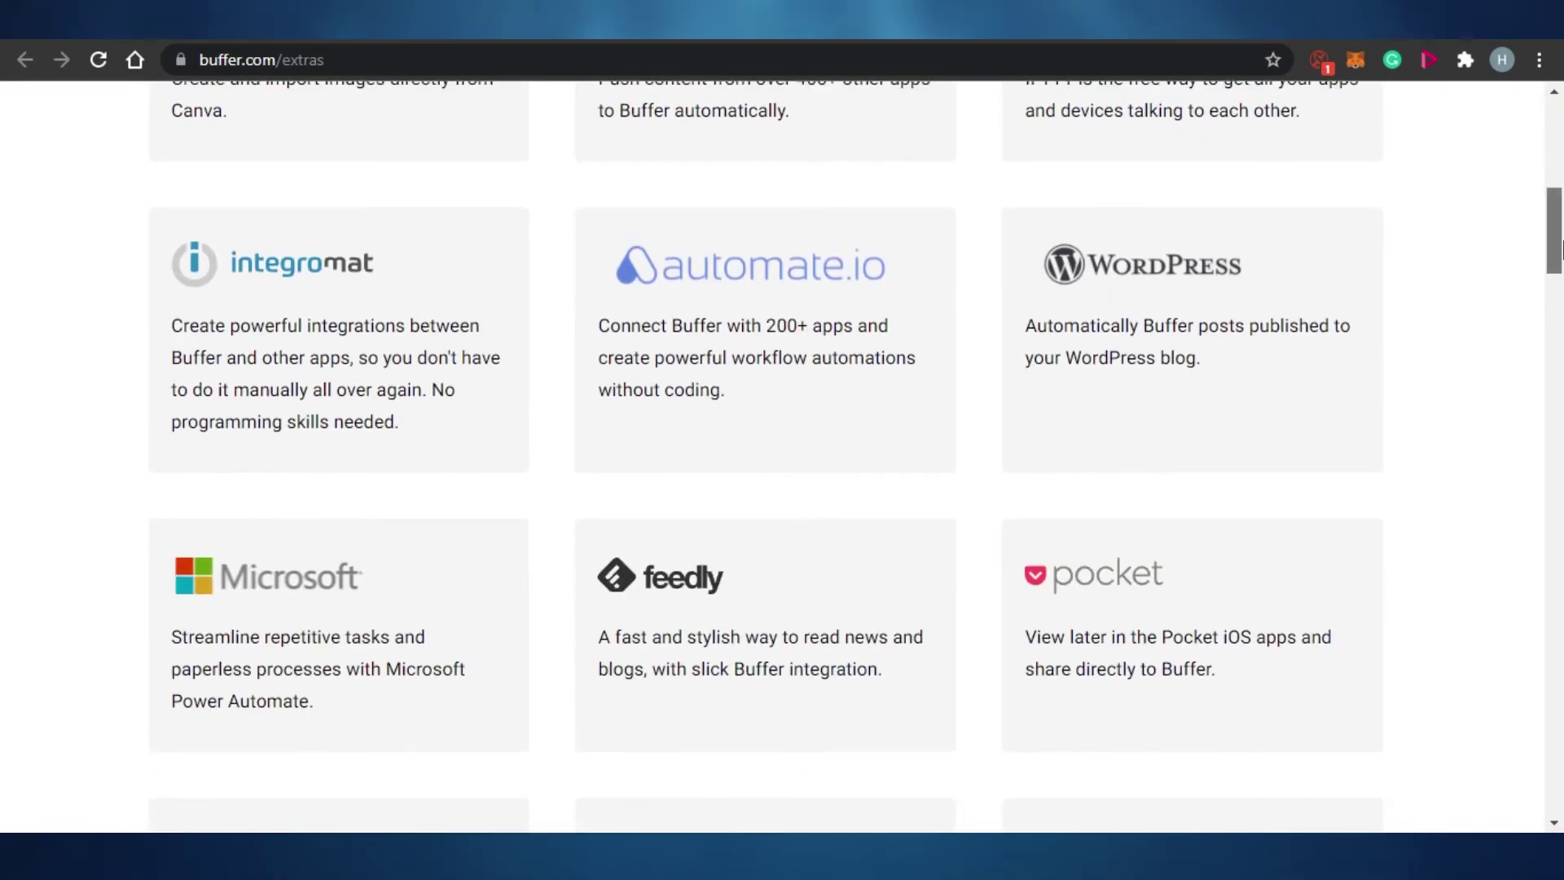
pyautogui.moveTo(1561, 248); pyautogui.dragTo(1561, 281)
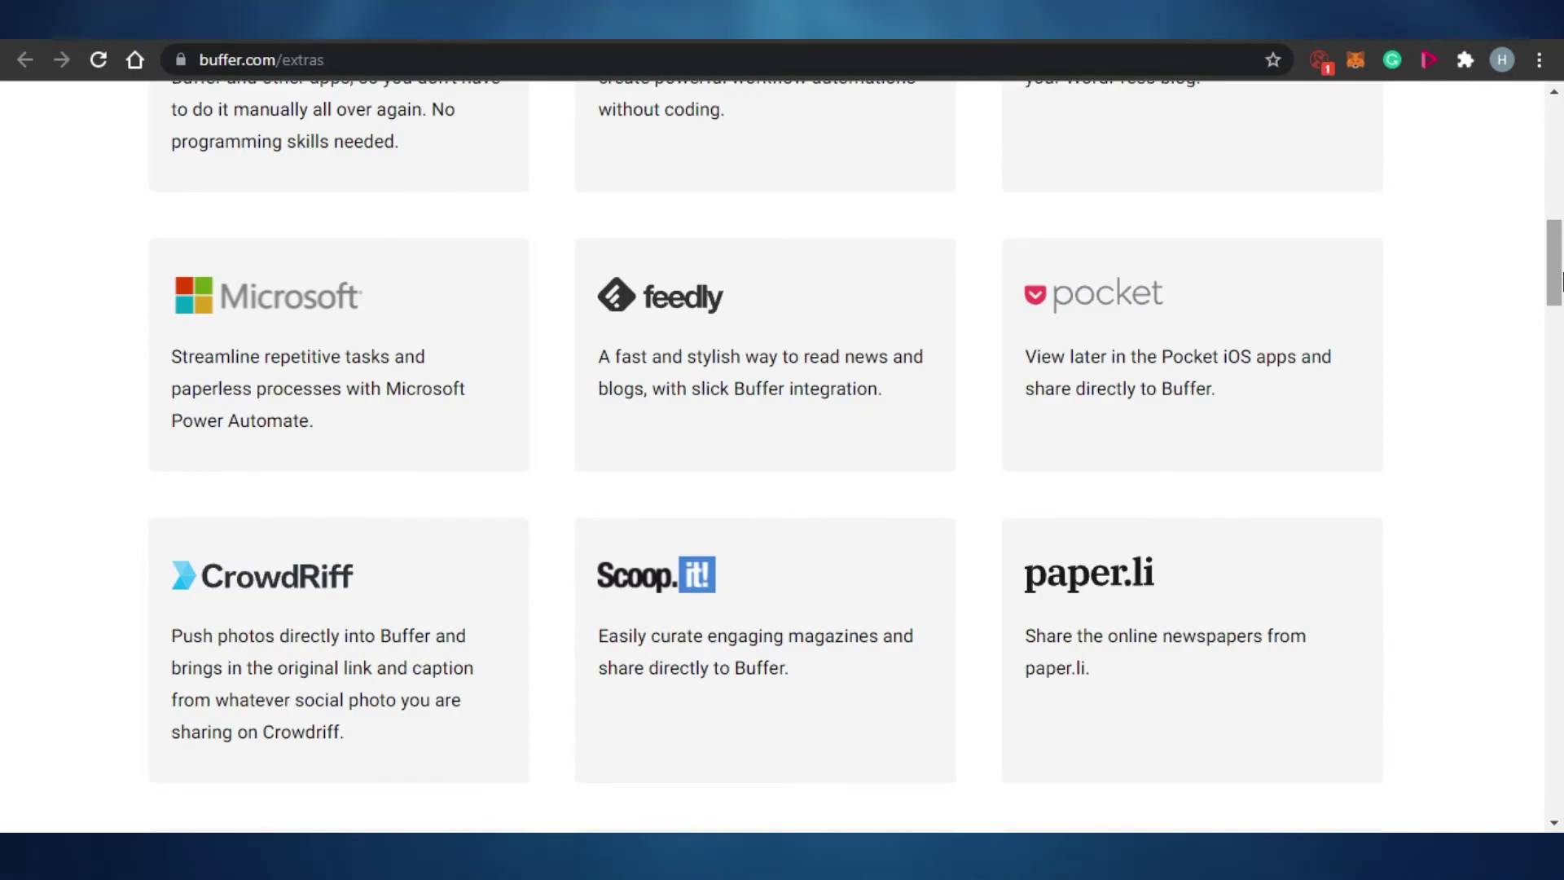
pyautogui.moveTo(1561, 281); pyautogui.dragTo(1561, 179)
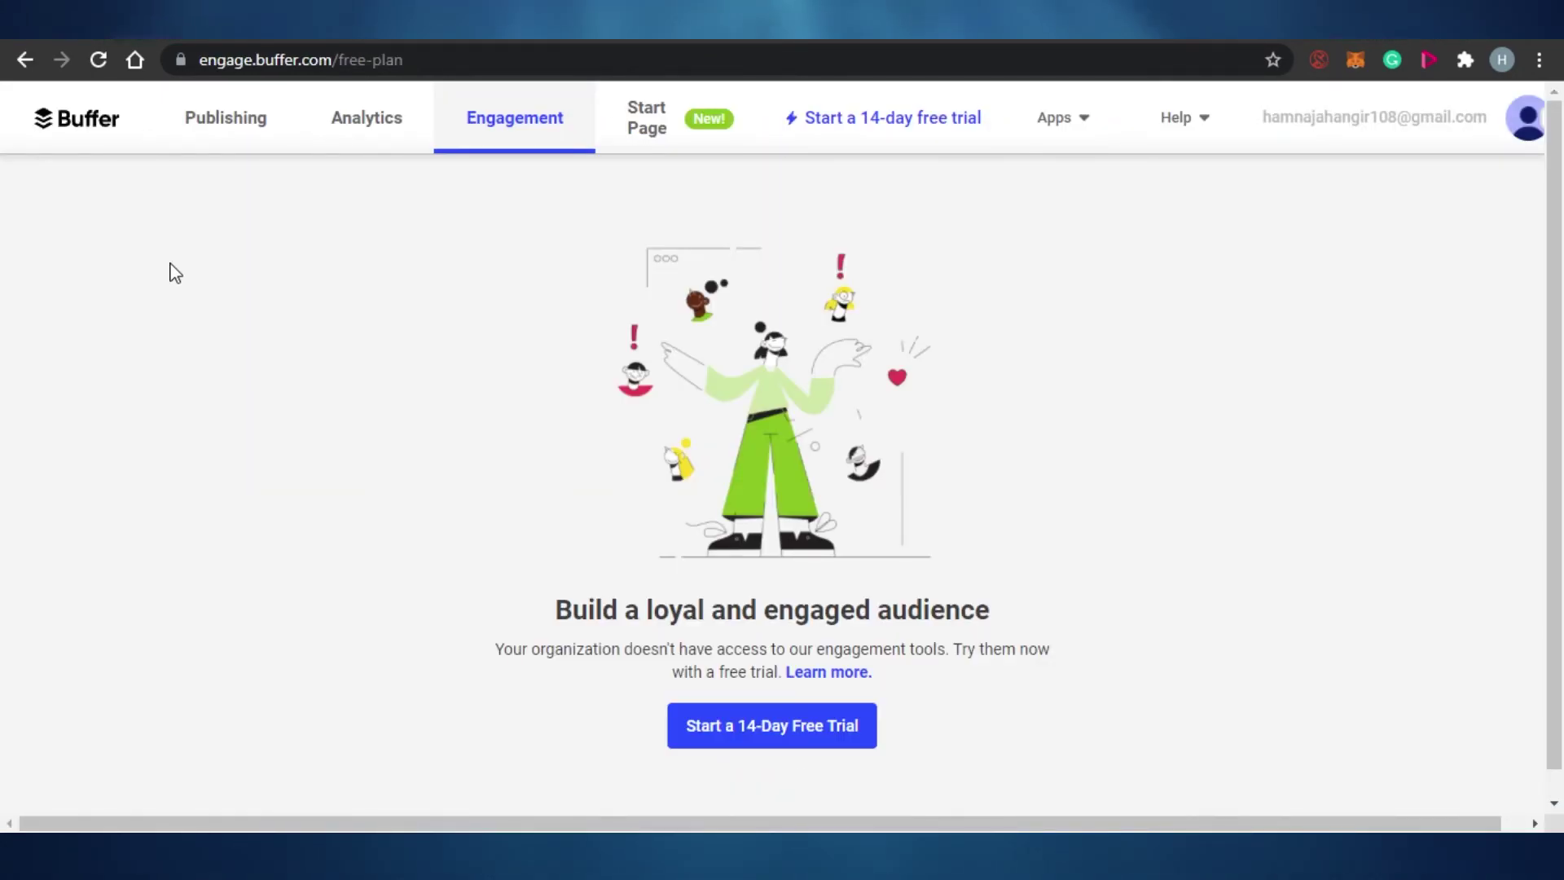
# Revisit the SwayCloset publishing queue, the connected channels list and the Account settings with their email and password options.
pyautogui.click(223, 106)
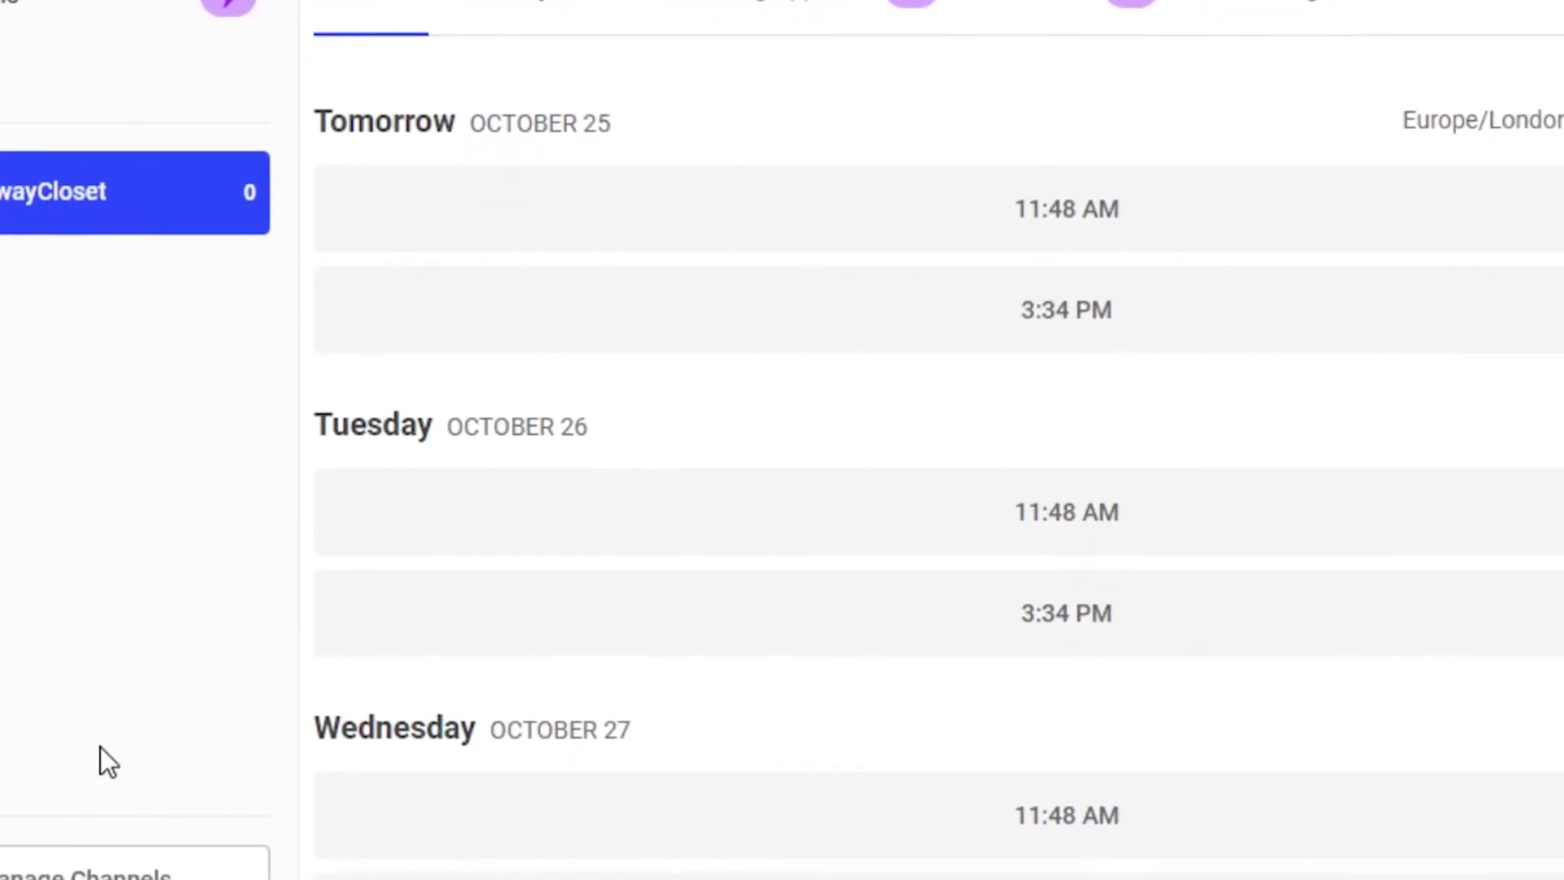
pyautogui.click(77, 872)
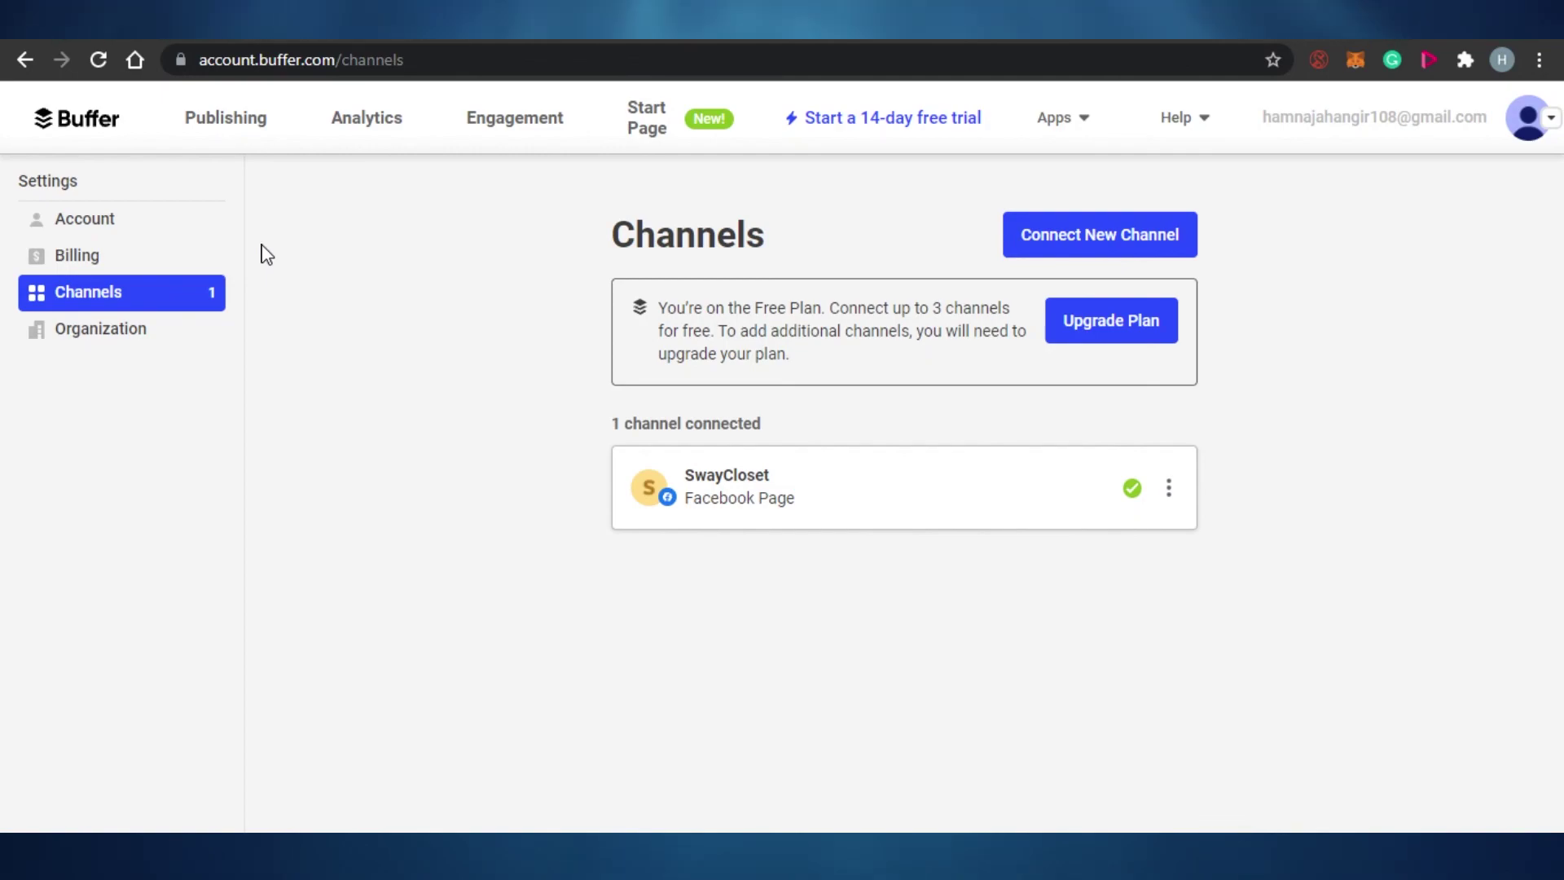
pyautogui.click(110, 222)
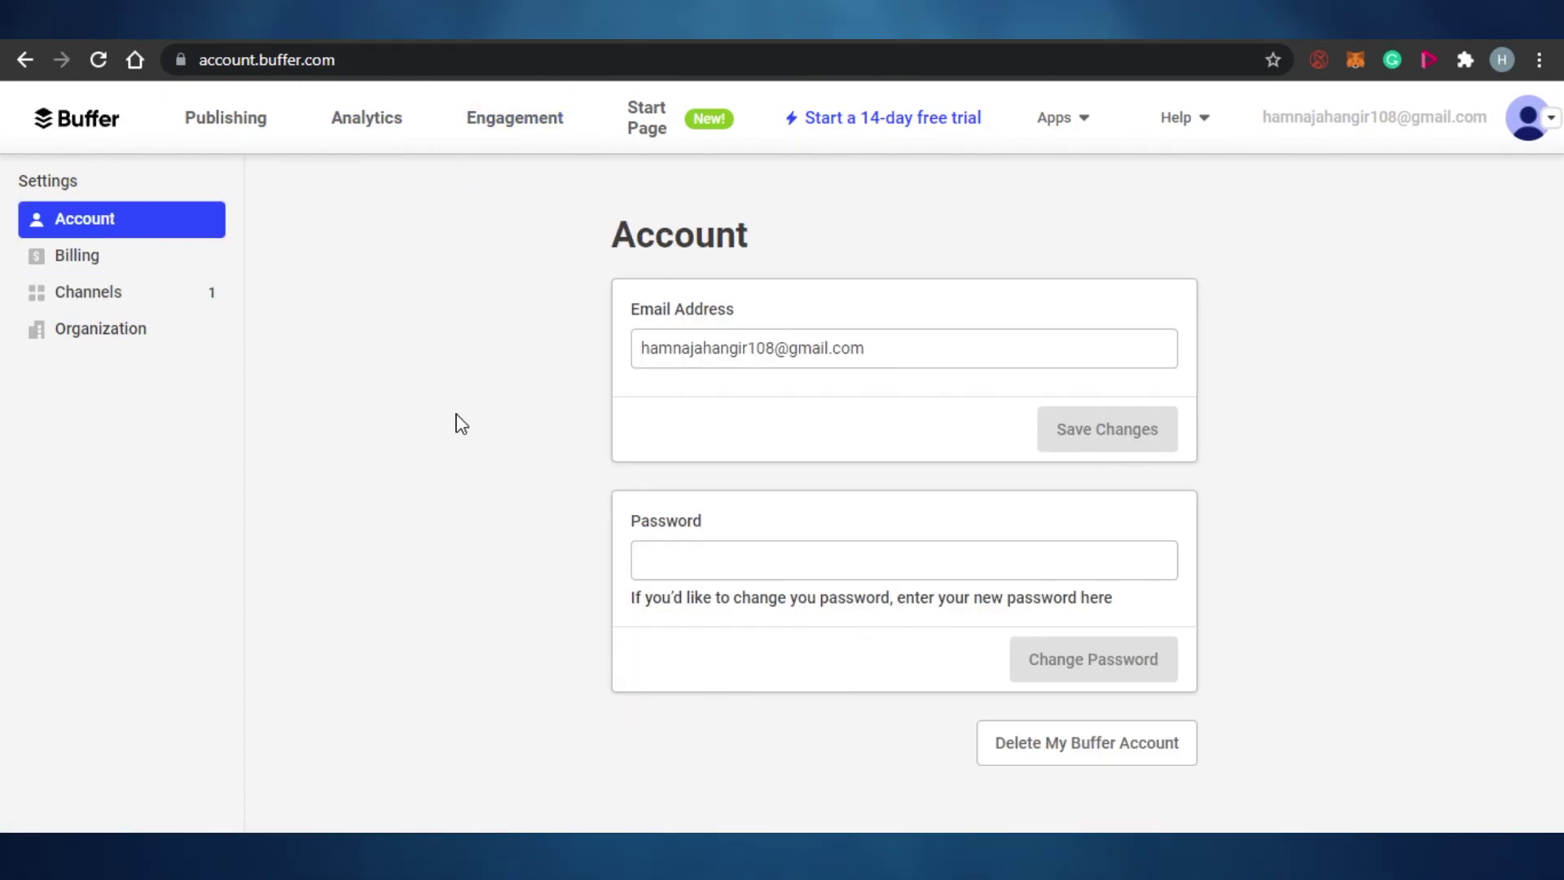